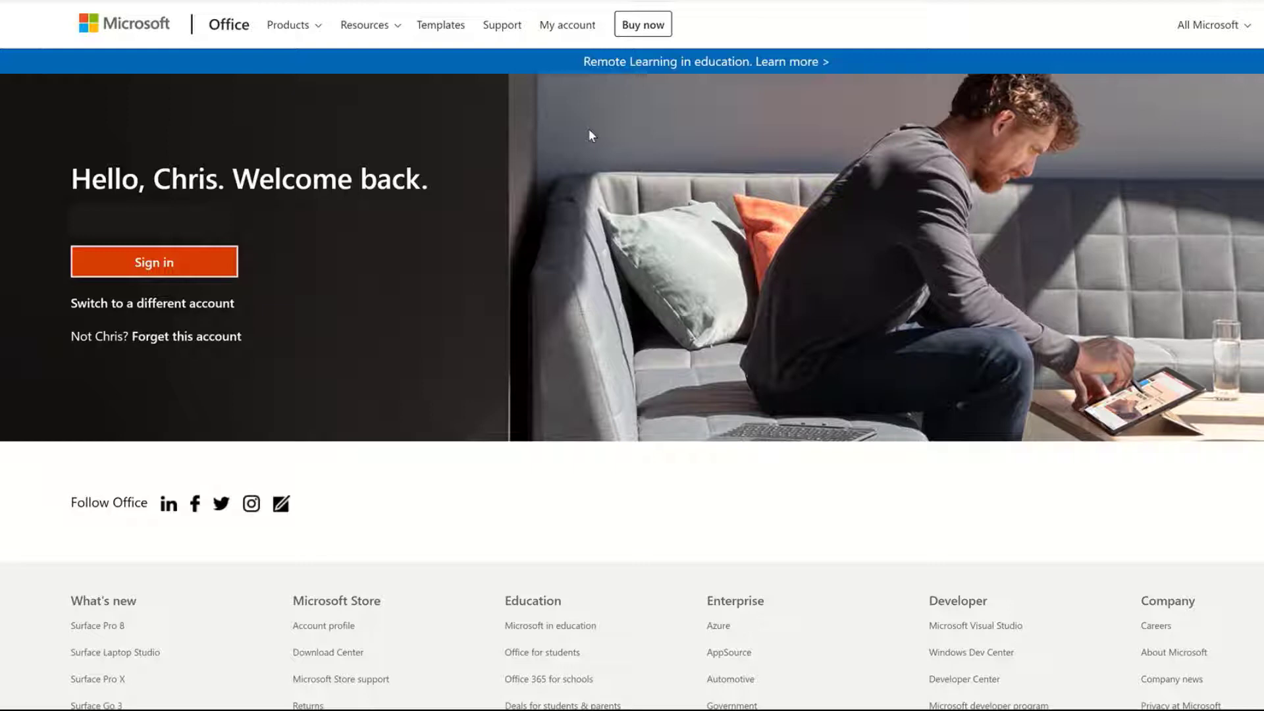
Sign in to Office and create a new blank Excel workbook
click(162, 267)
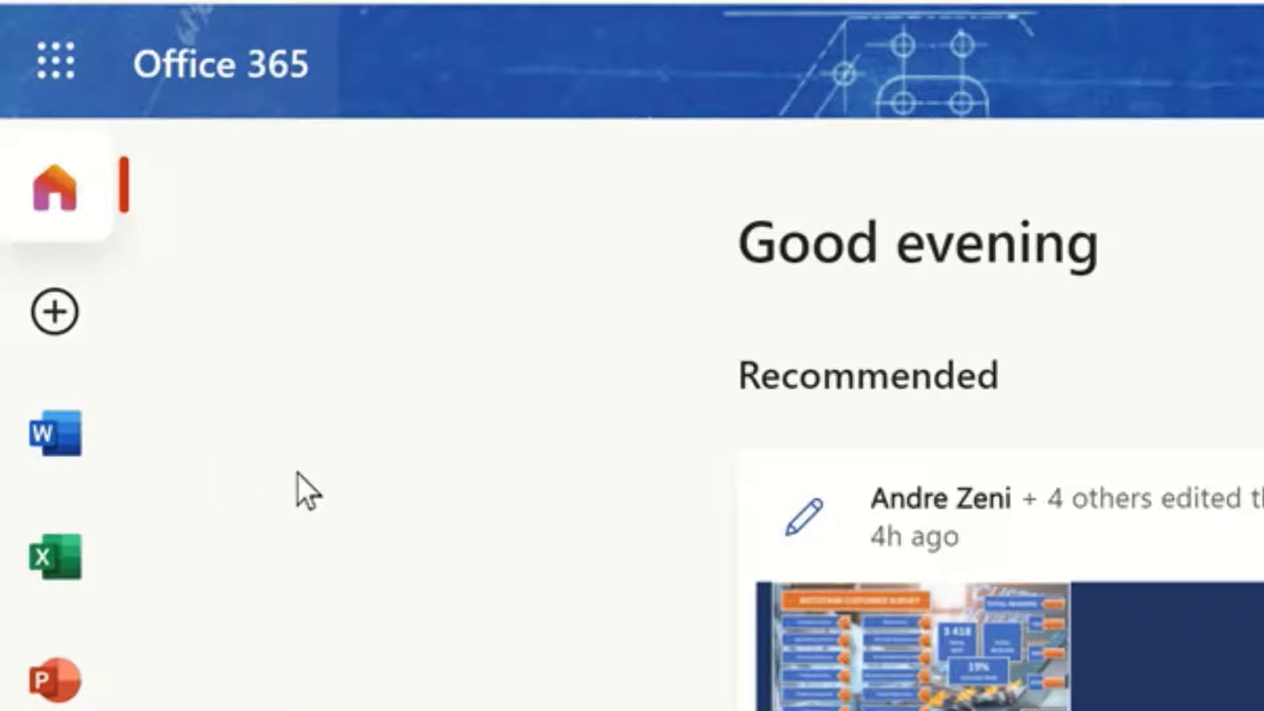
click(42, 558)
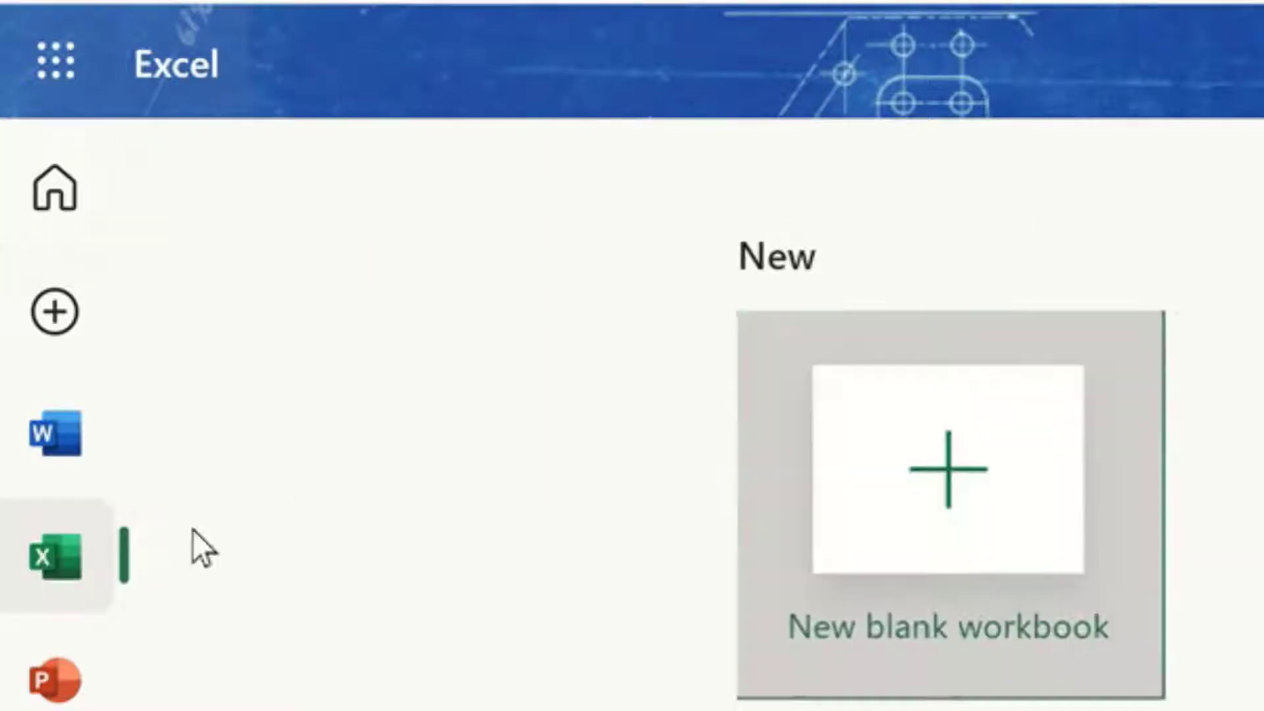
click(873, 537)
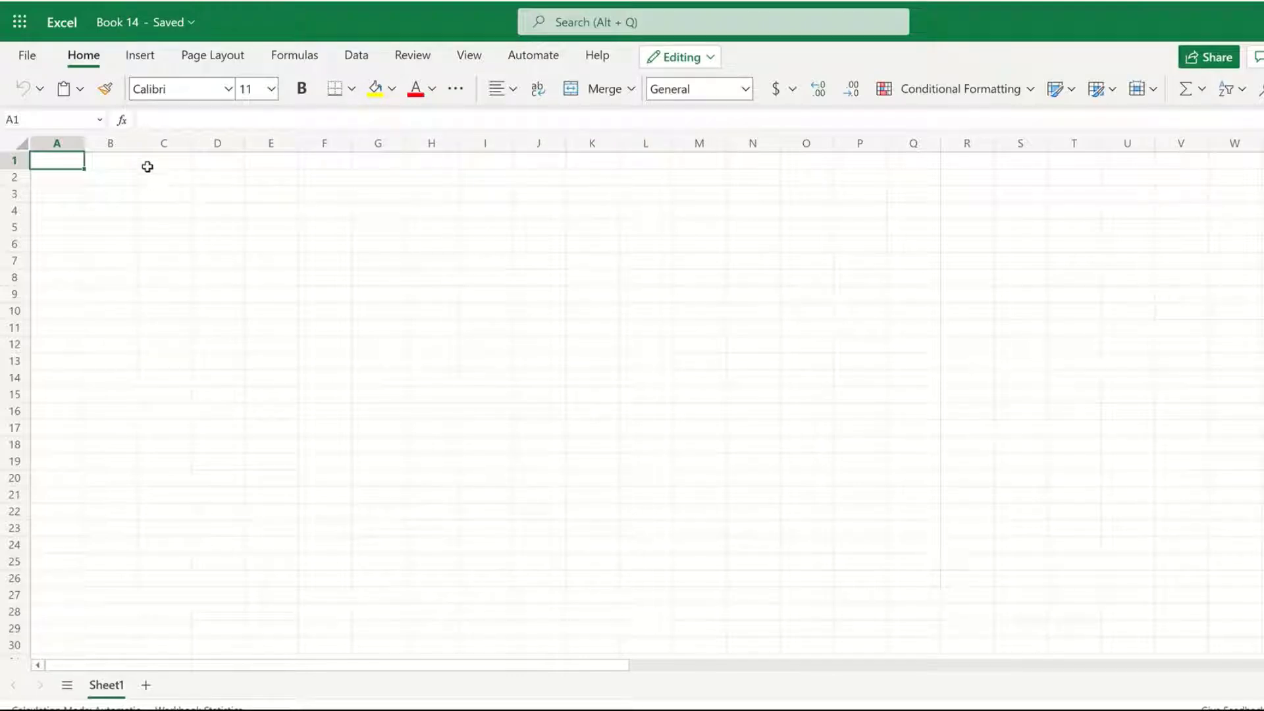
Insert a new form into the workbook and title it "Customer Survey"
click(143, 56)
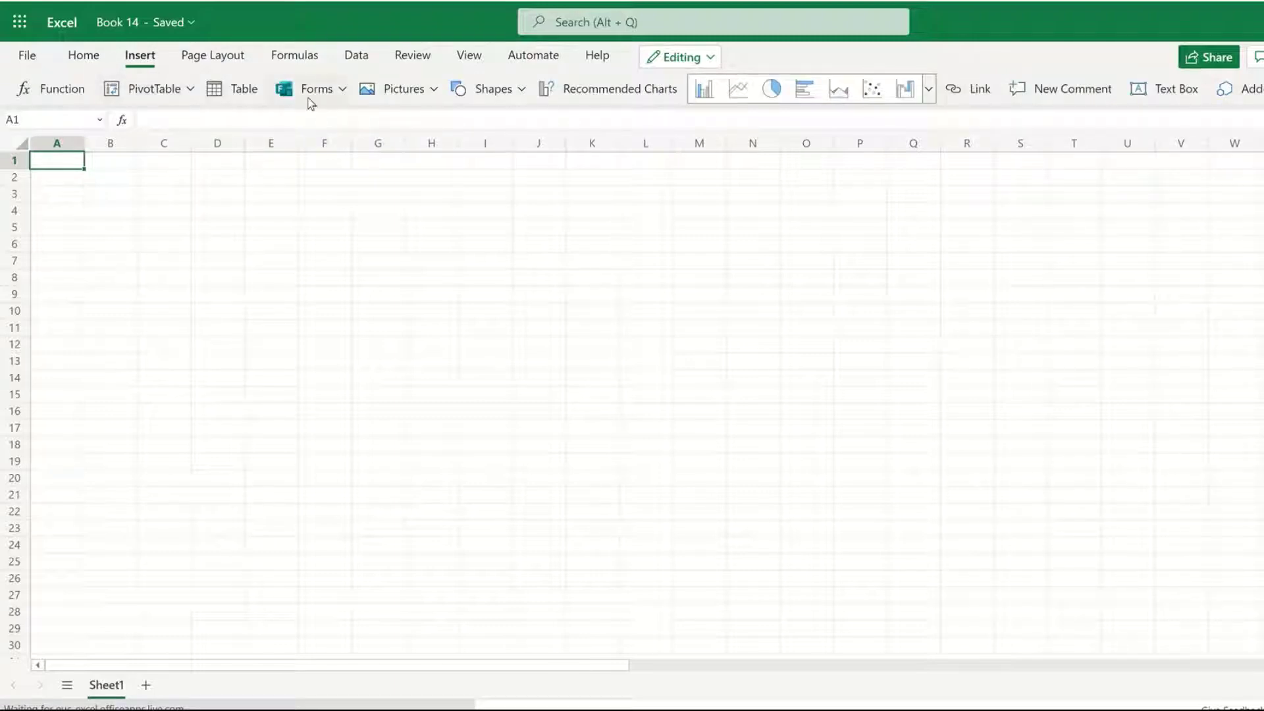
click(322, 100)
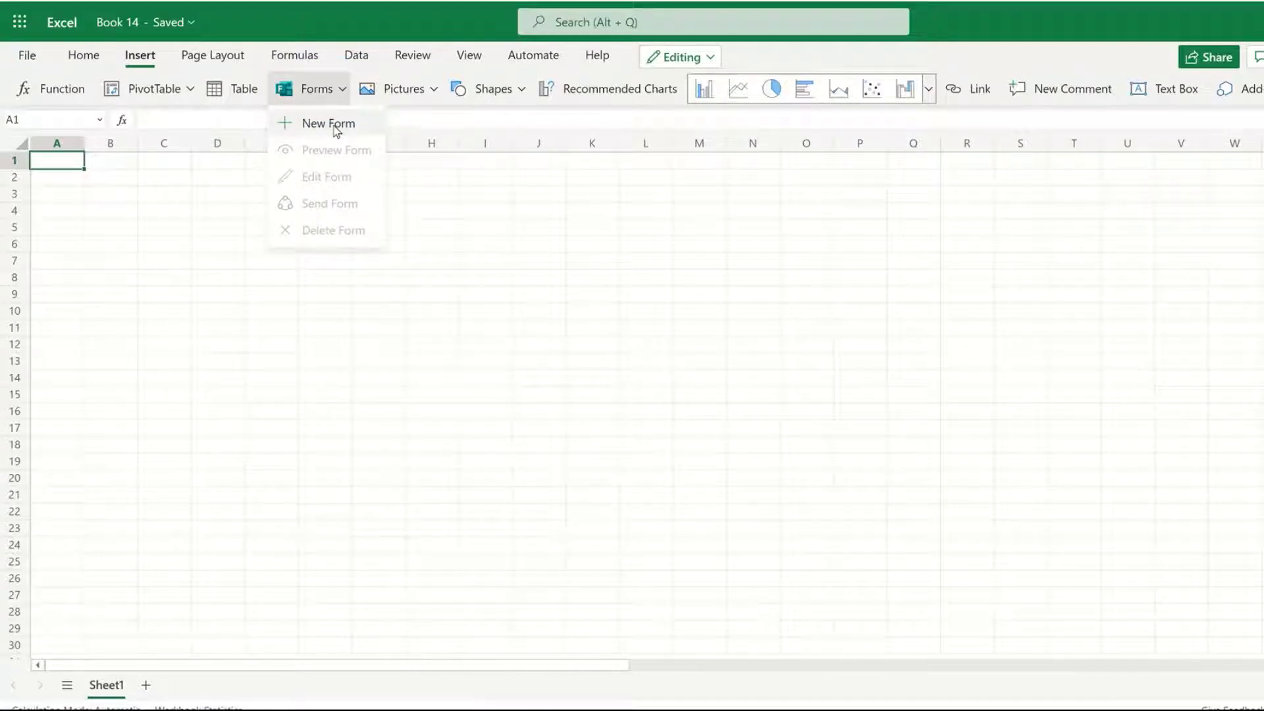
click(335, 125)
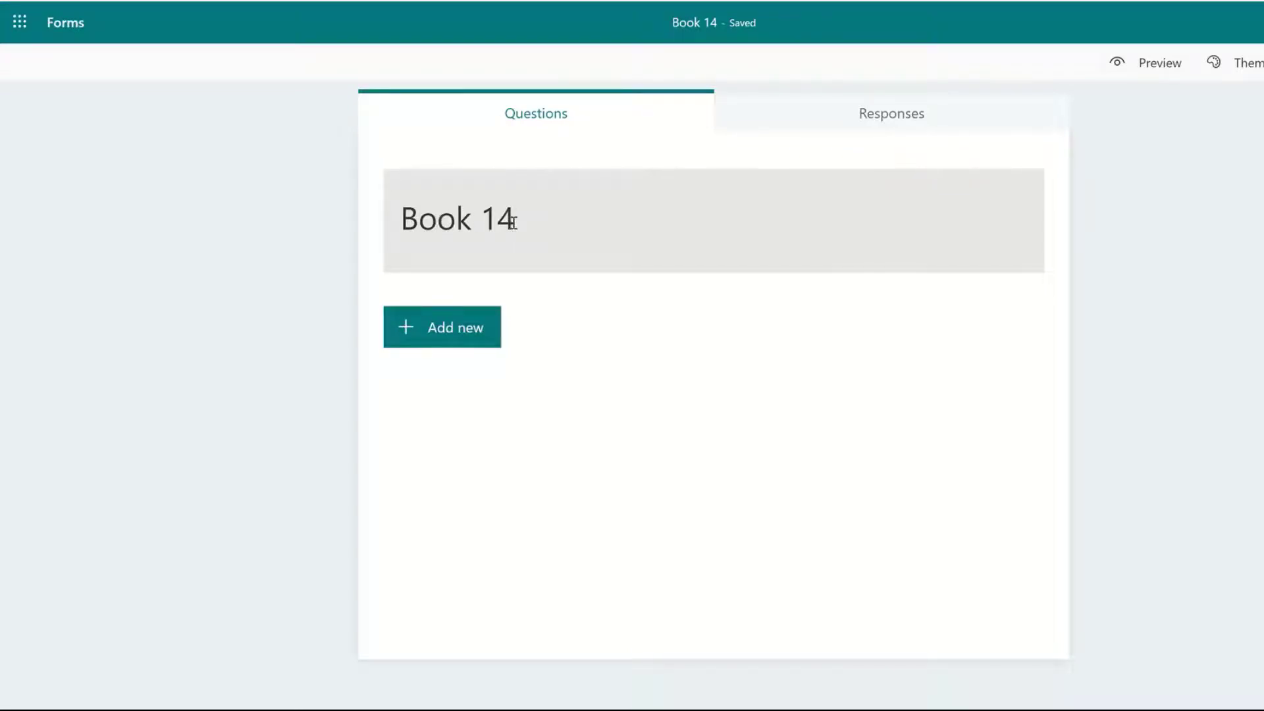
drag(514, 223, 395, 217)
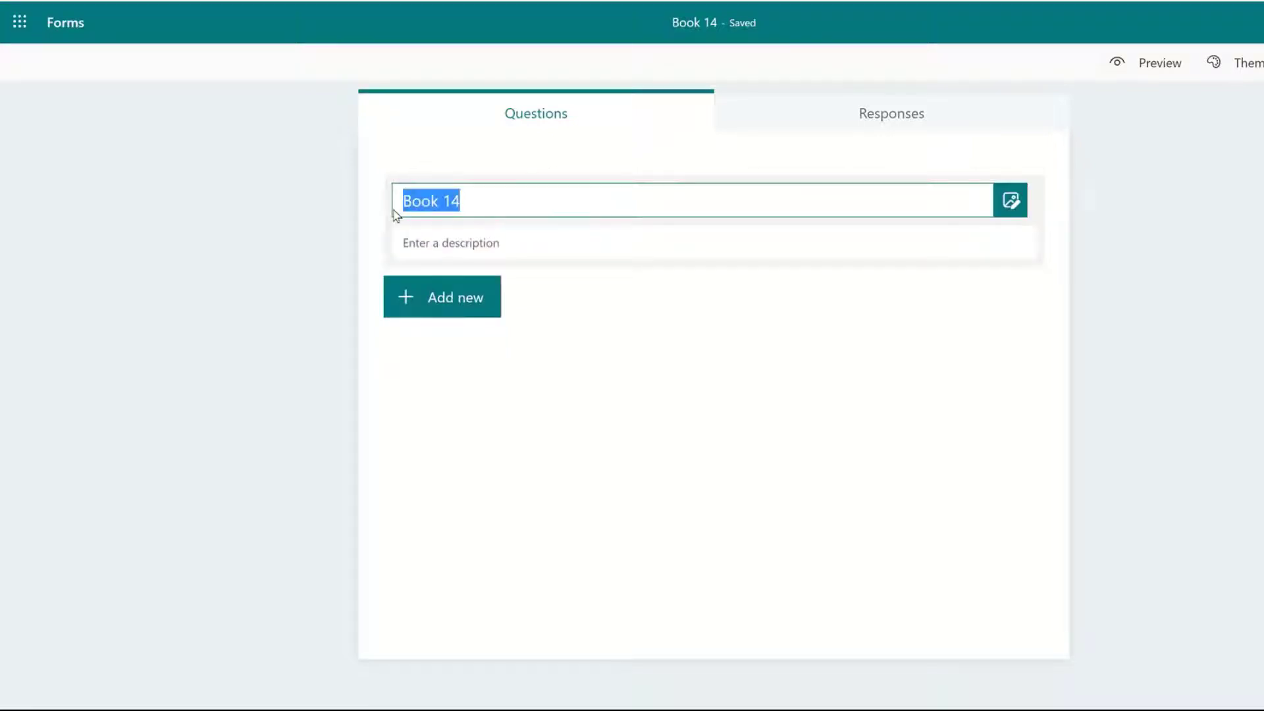
text(Customer )
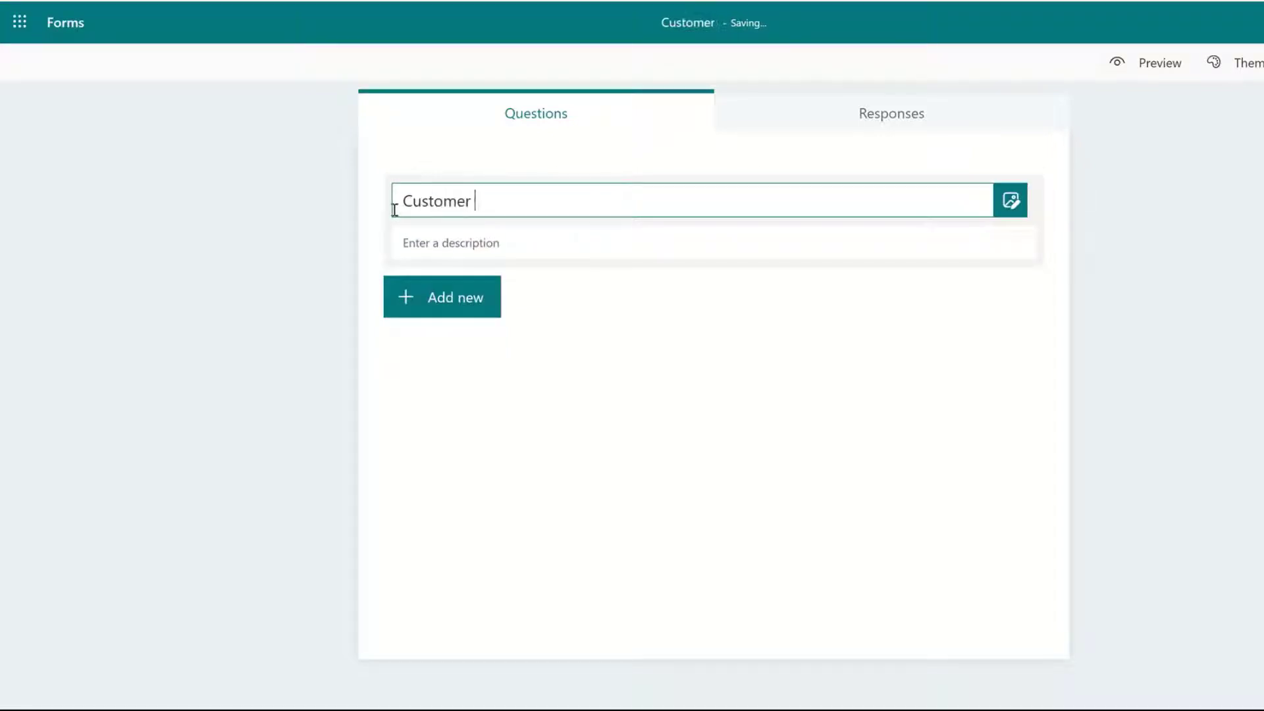
text(Survey)
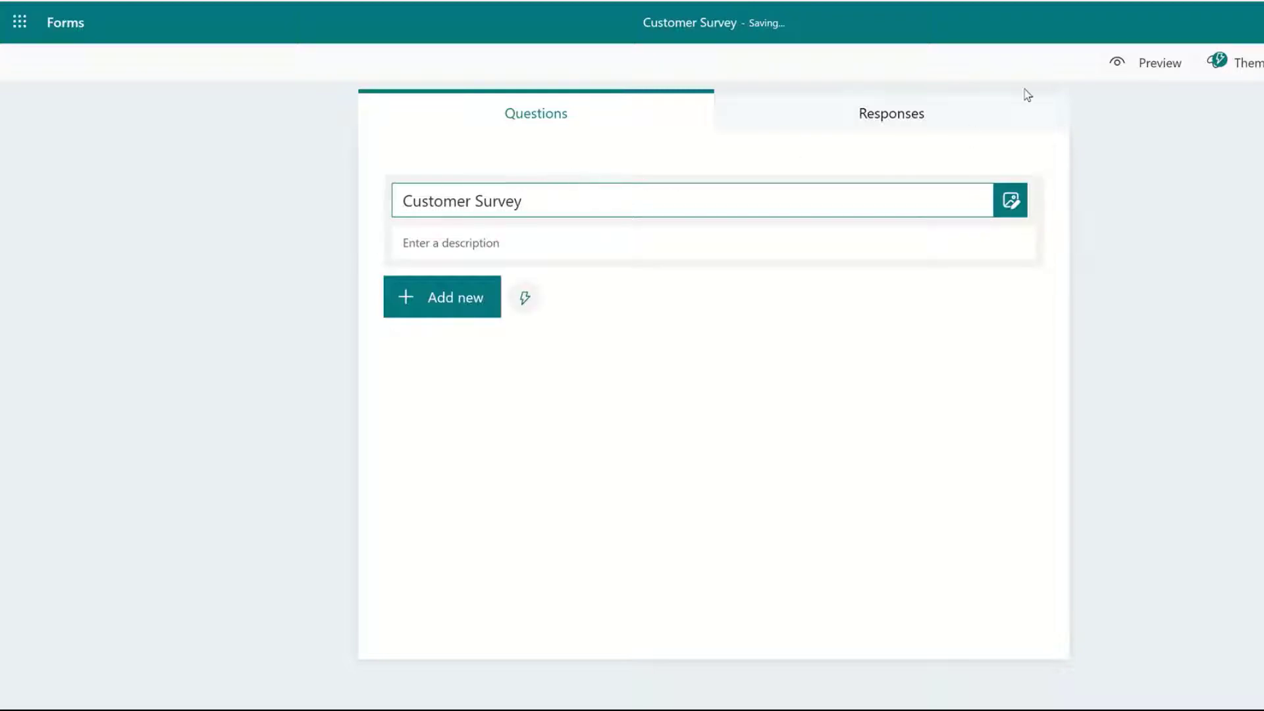
Apply the theme idea with the clothing studio photo and dress form to the survey
click(1250, 73)
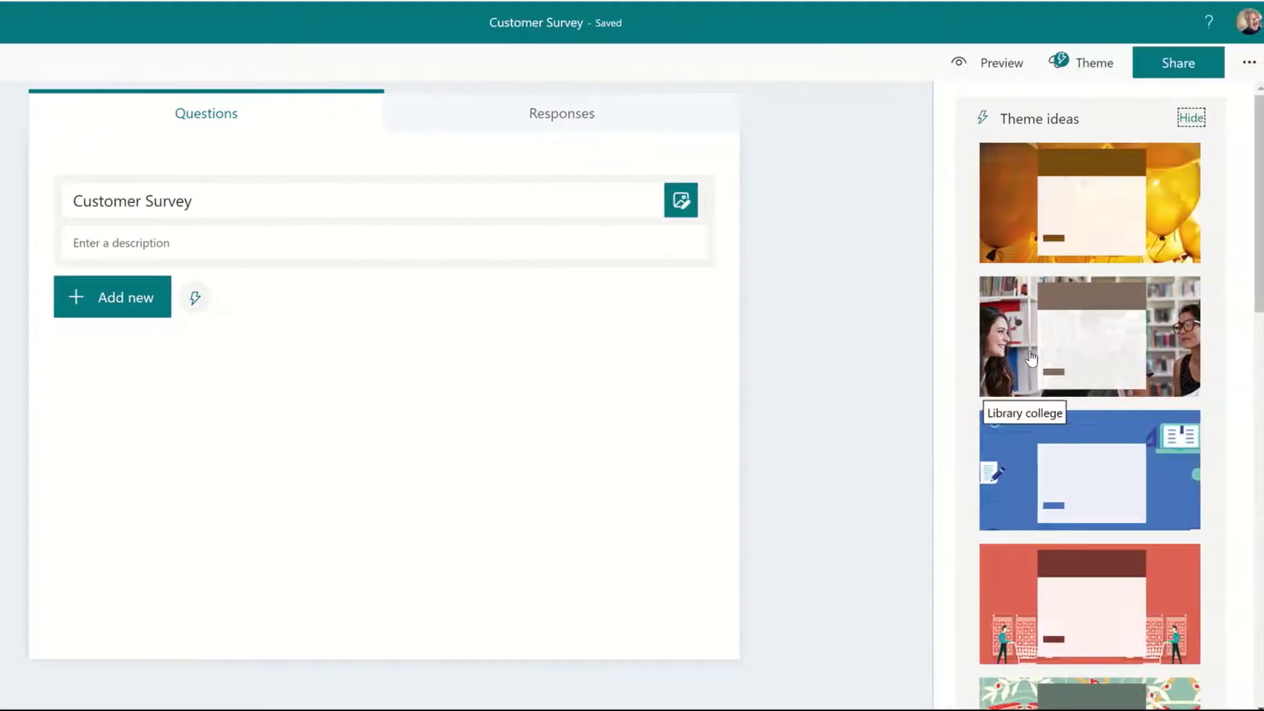
scroll(1147, 355, down, 5)
scroll(1038, 355, down, 5)
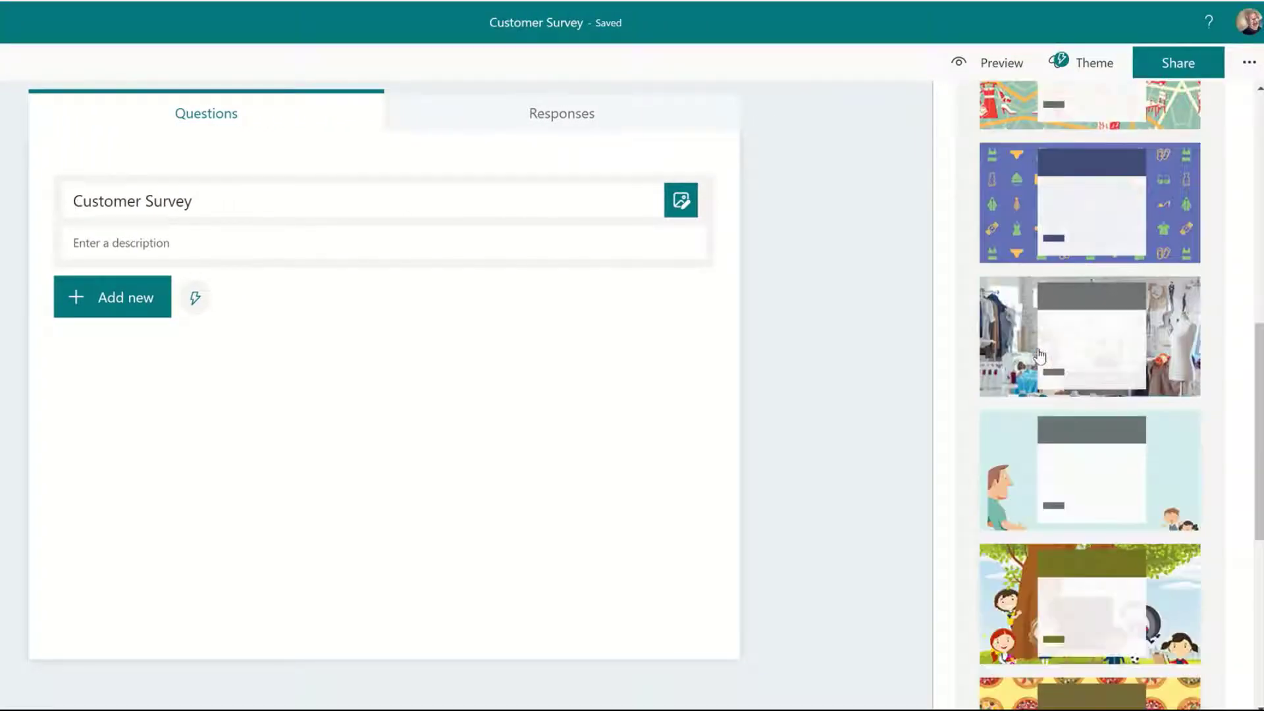
click(1014, 303)
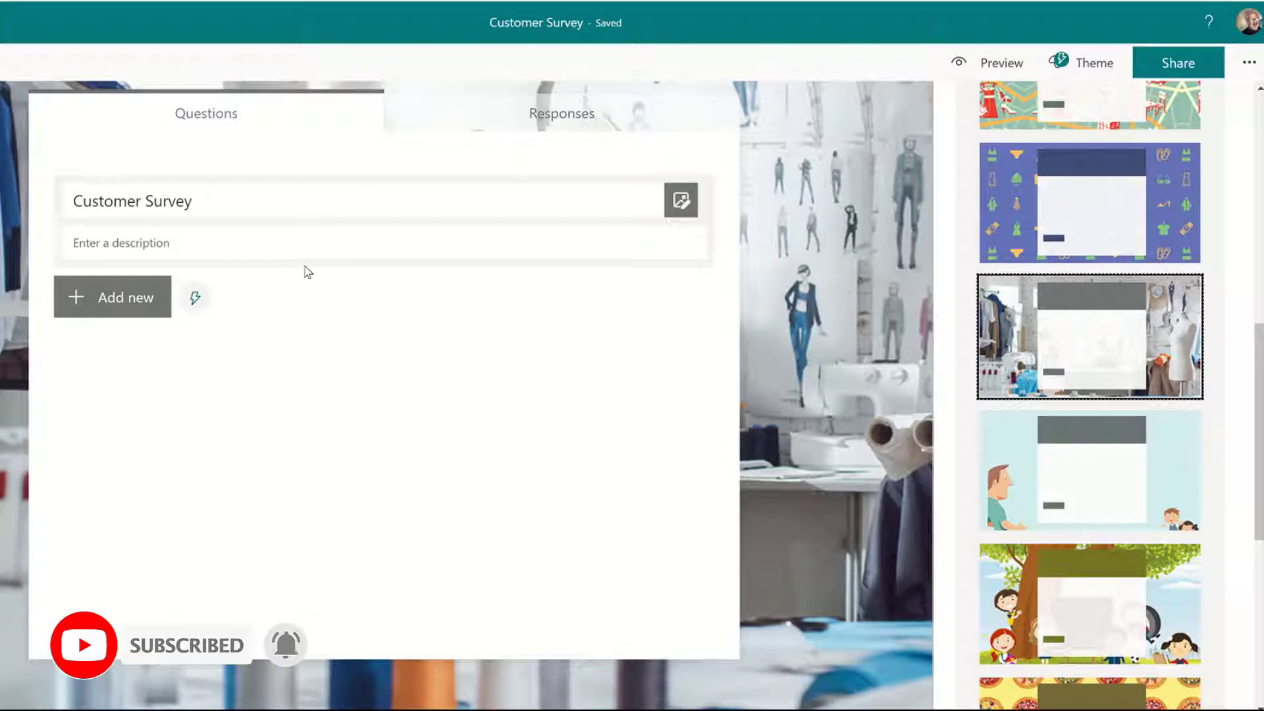
Dismiss the recommended questions and add a required text question "Customer Name"
click(130, 302)
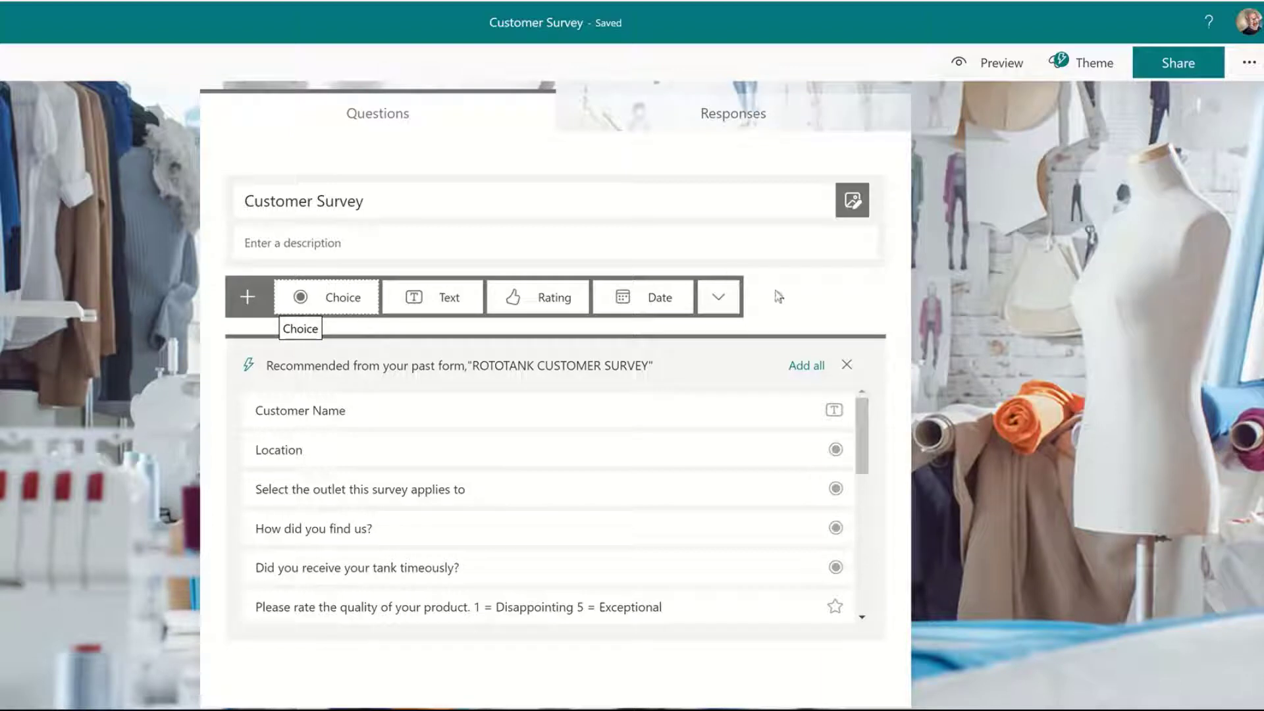
click(850, 366)
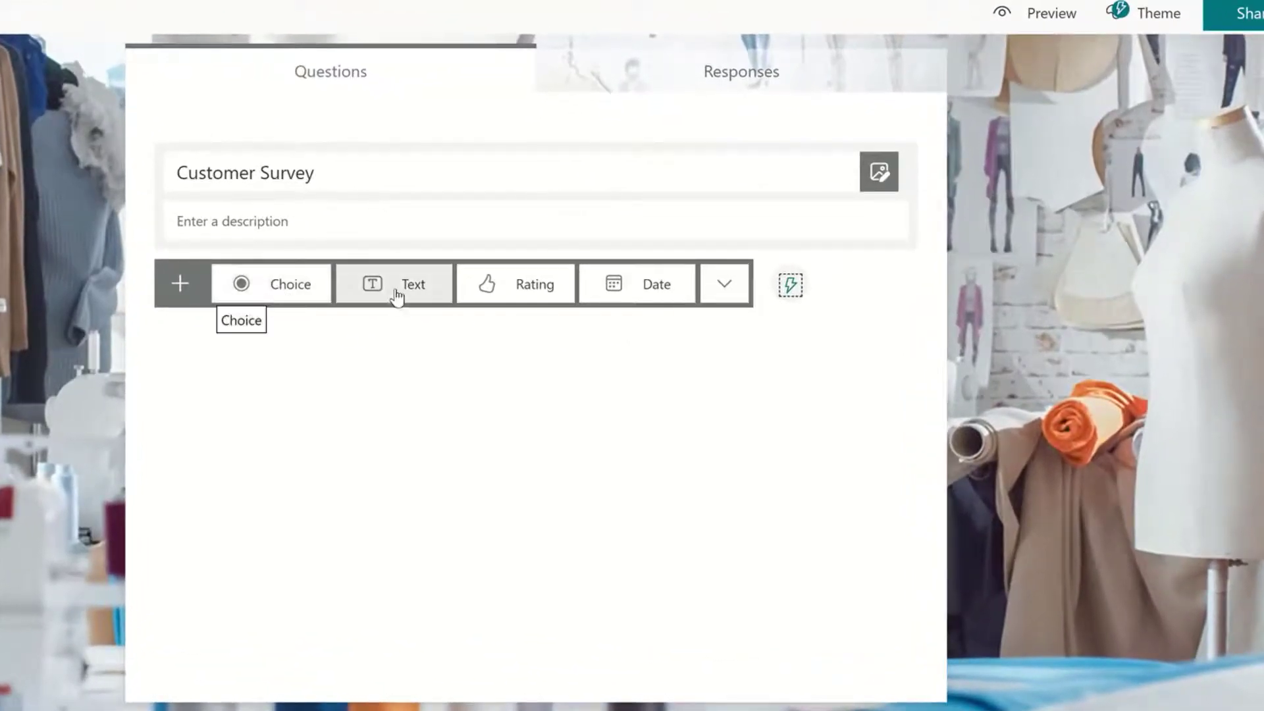
click(396, 297)
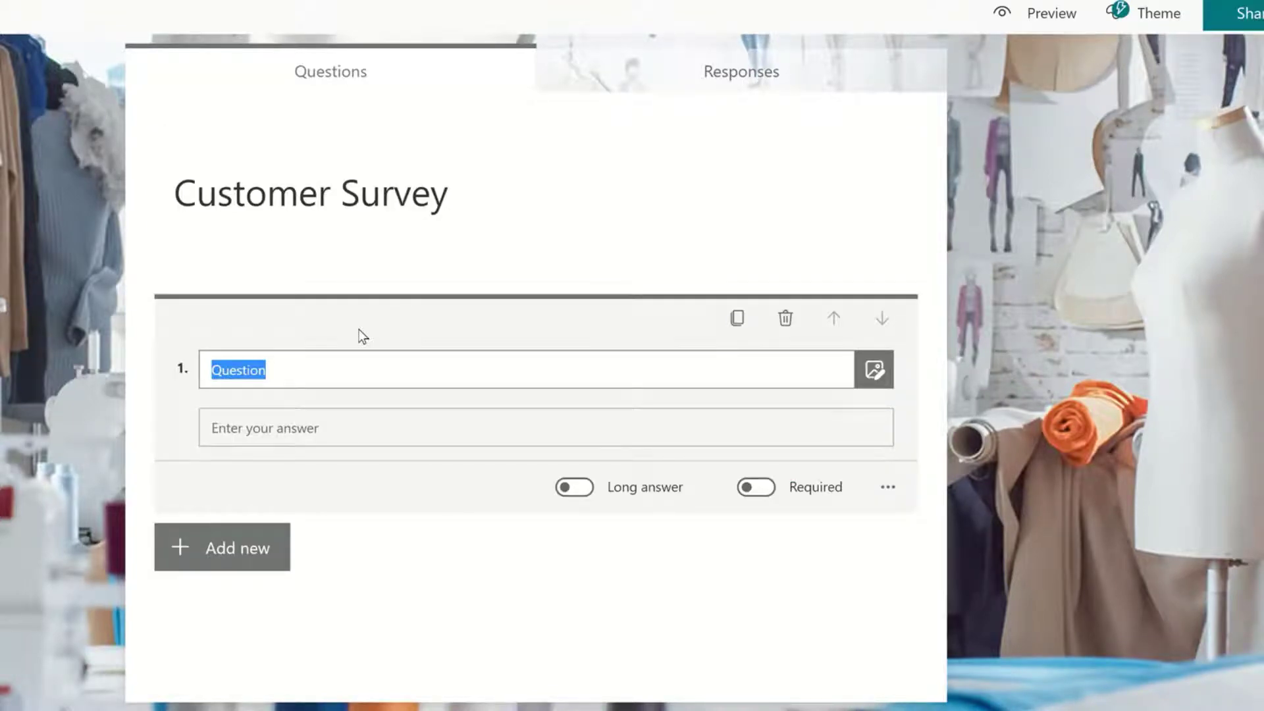
text(Customer Name)
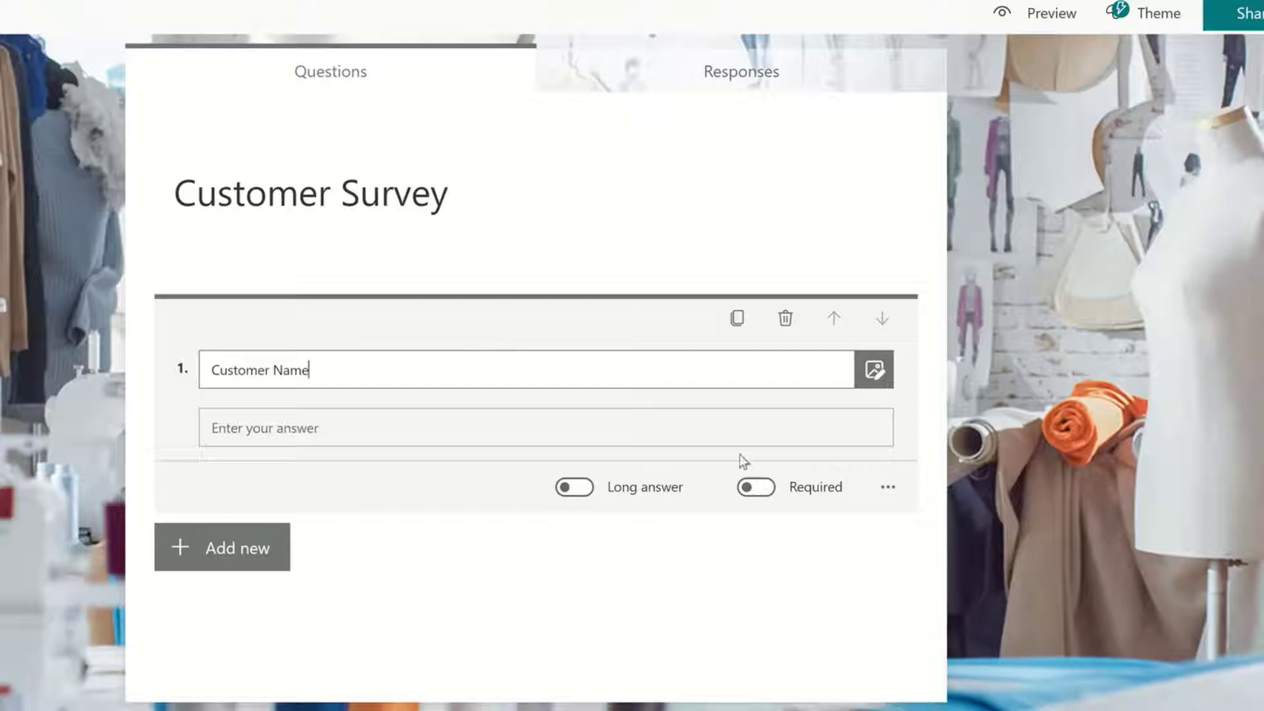
click(757, 489)
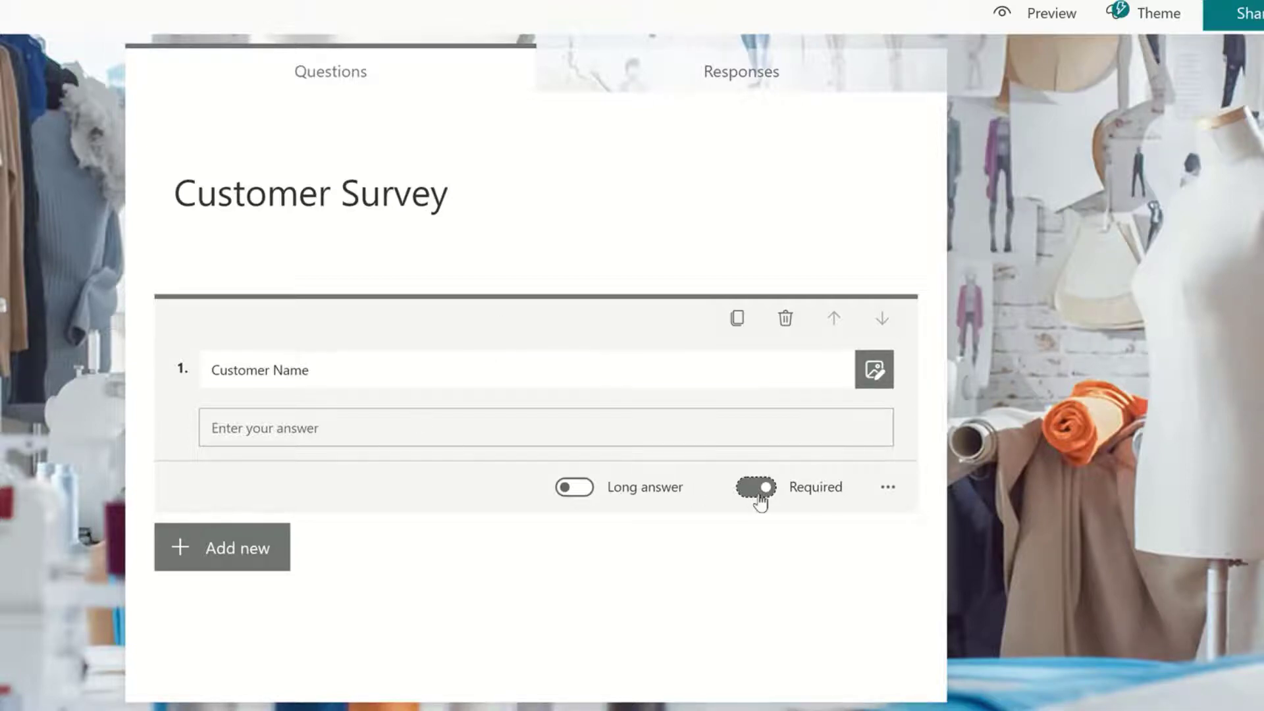
Add a choice question worded "Where did you here of my company?" as question 2
click(228, 562)
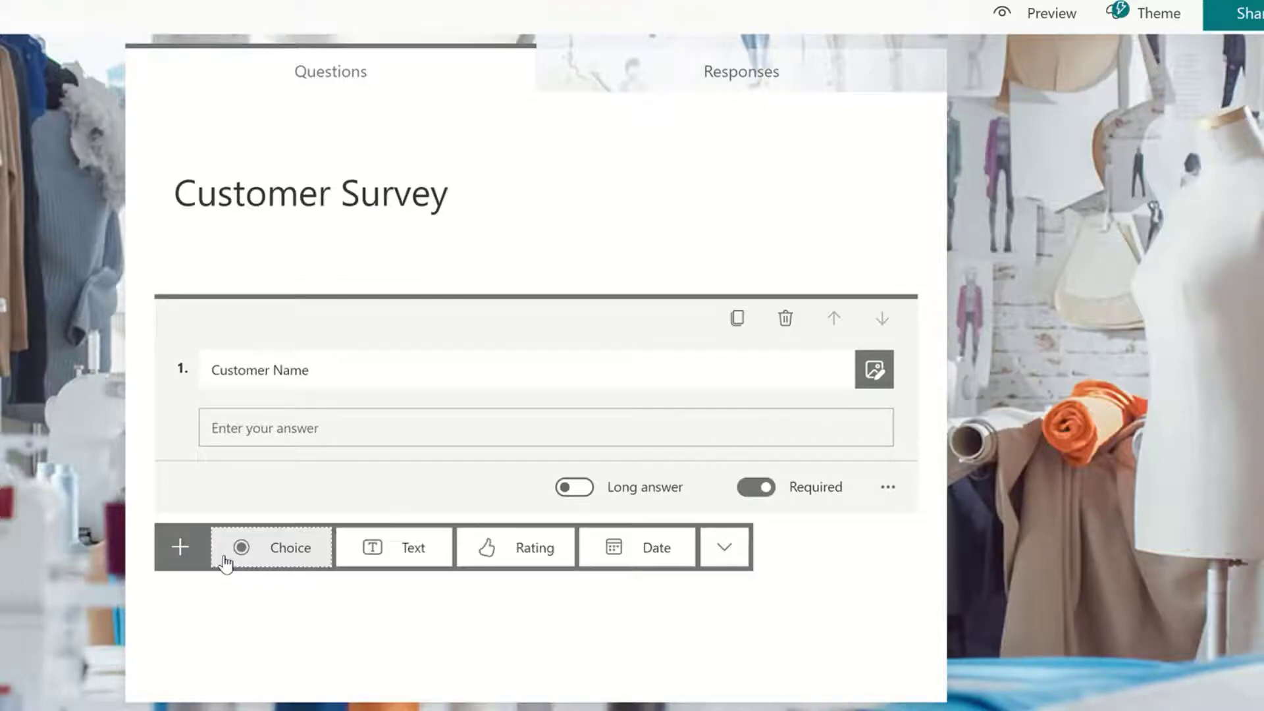
click(273, 554)
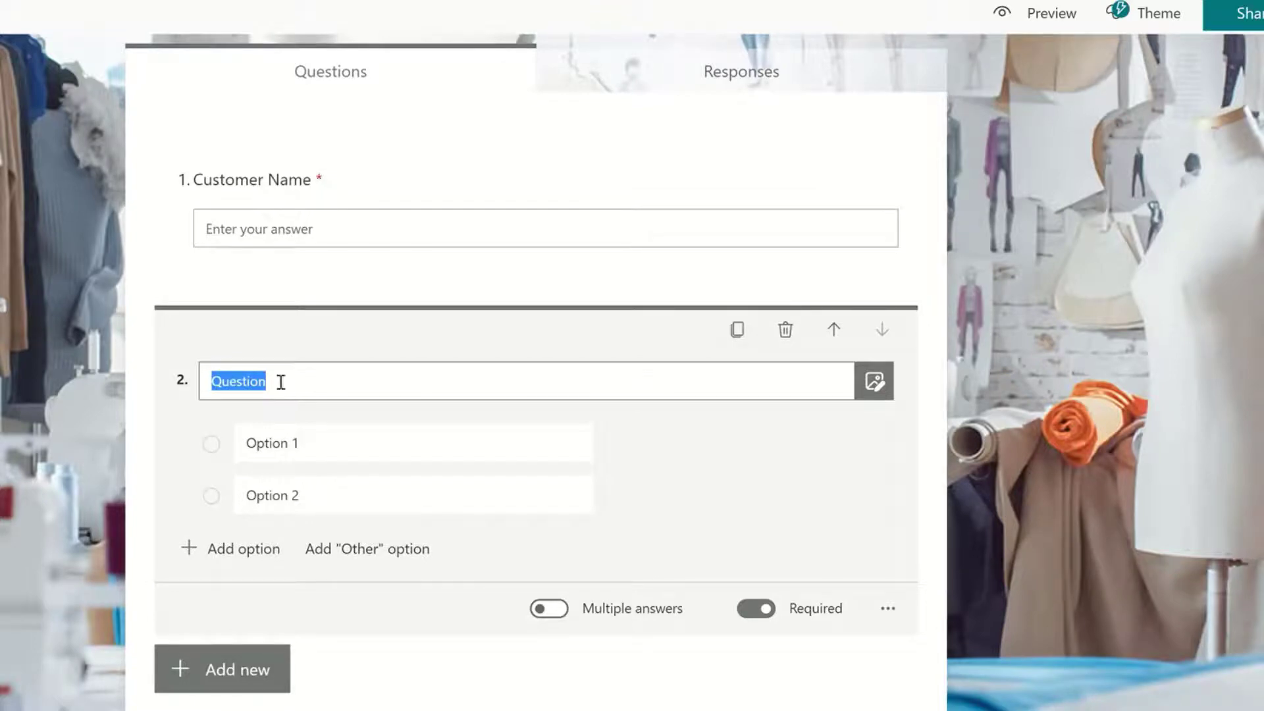
text(Where did you here )
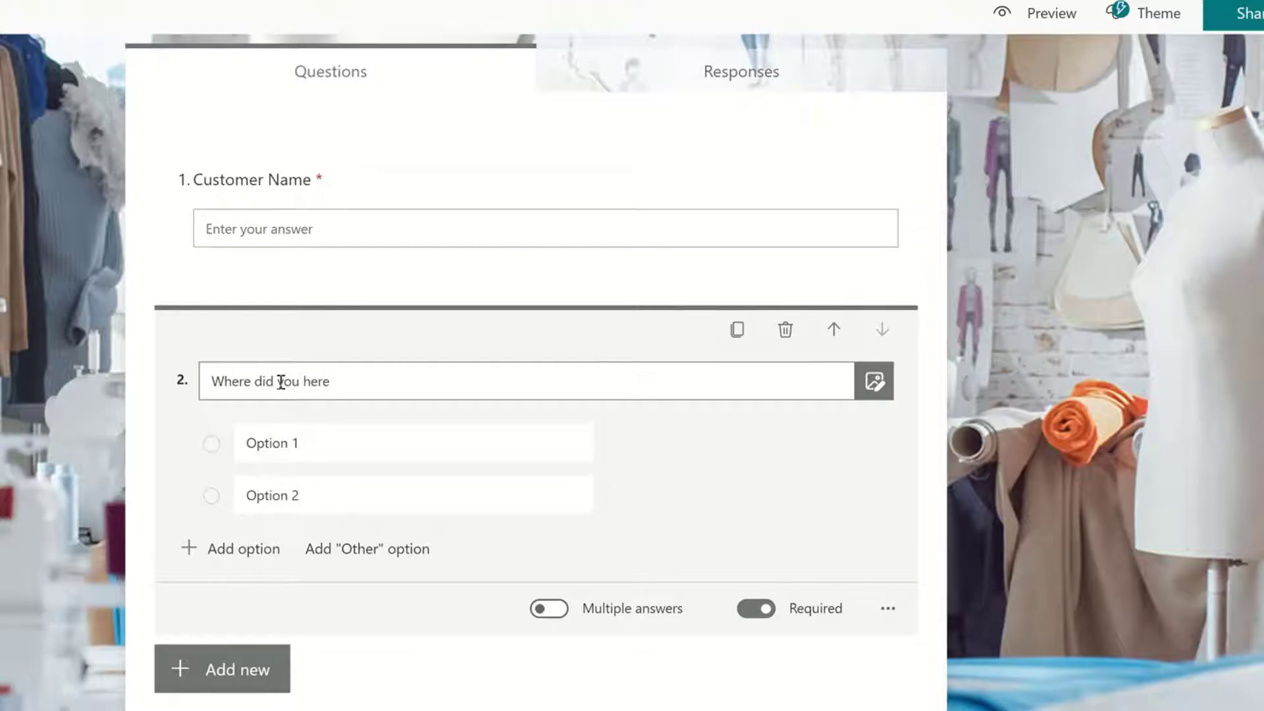
text(of my company?)
Set question 2's options to "Internet" and "Drive By", and make the question not required
click(312, 443)
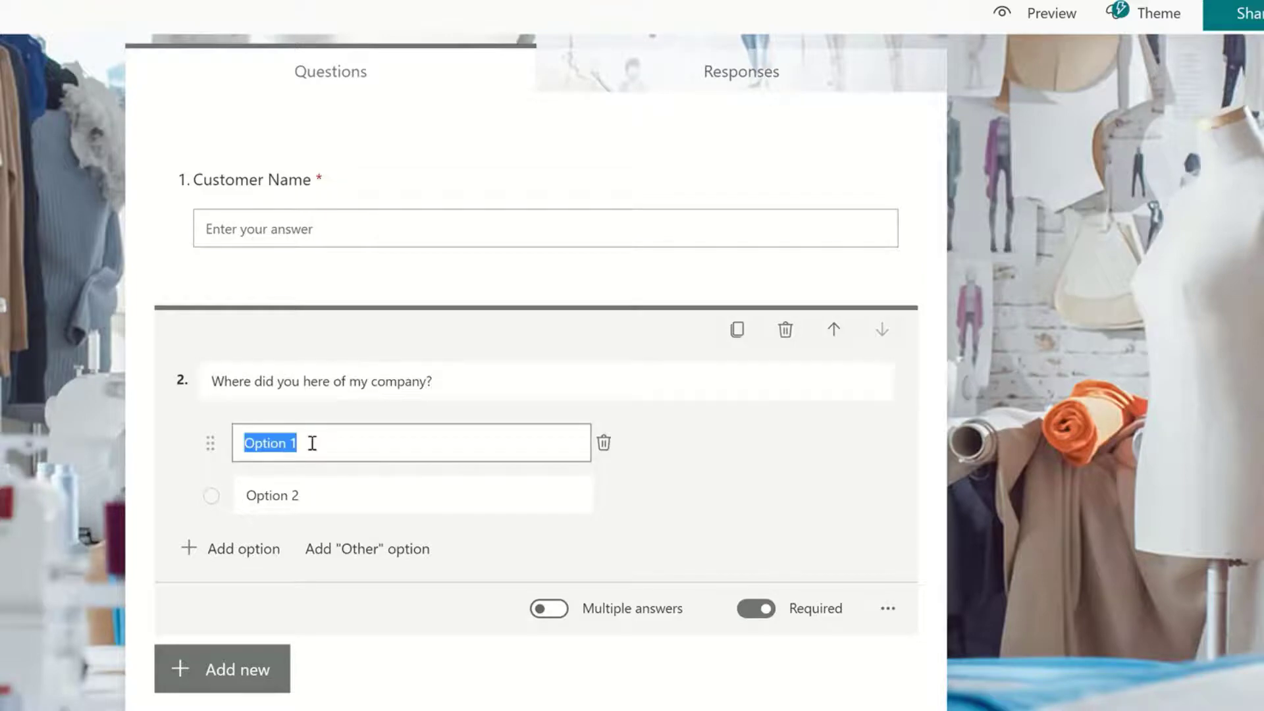
text(Internet)
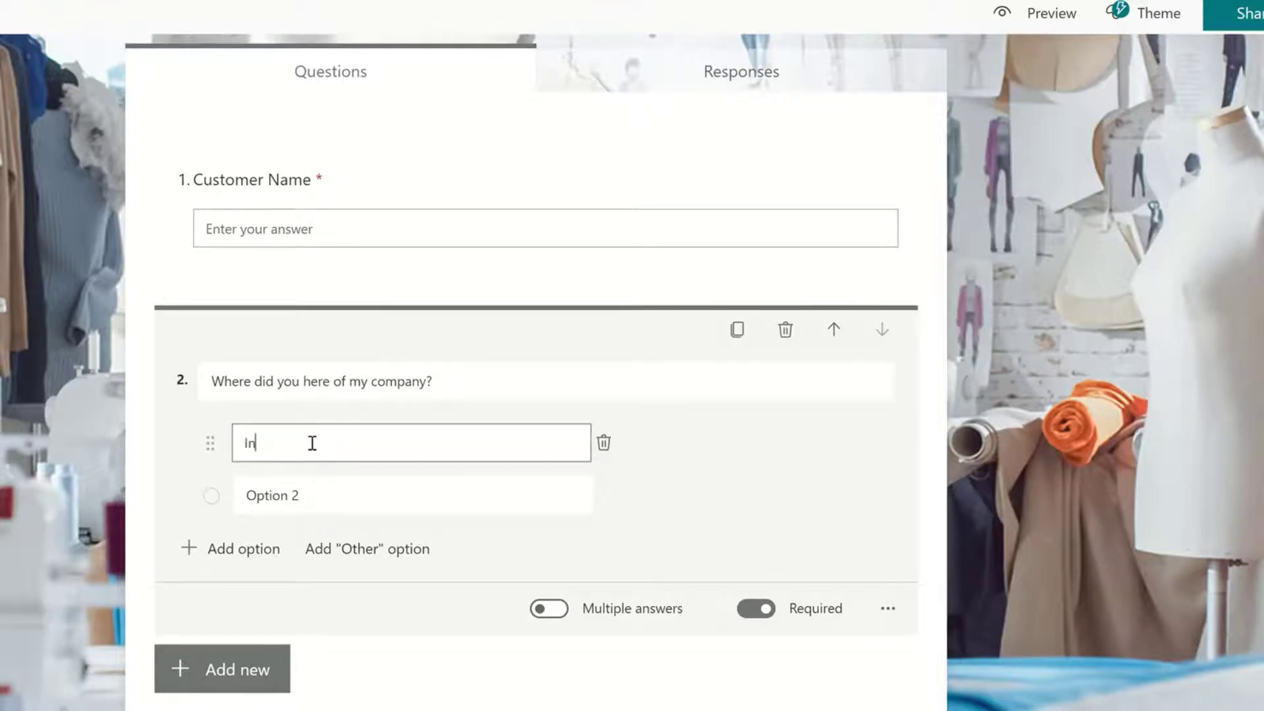
click(315, 495)
text(Drive)
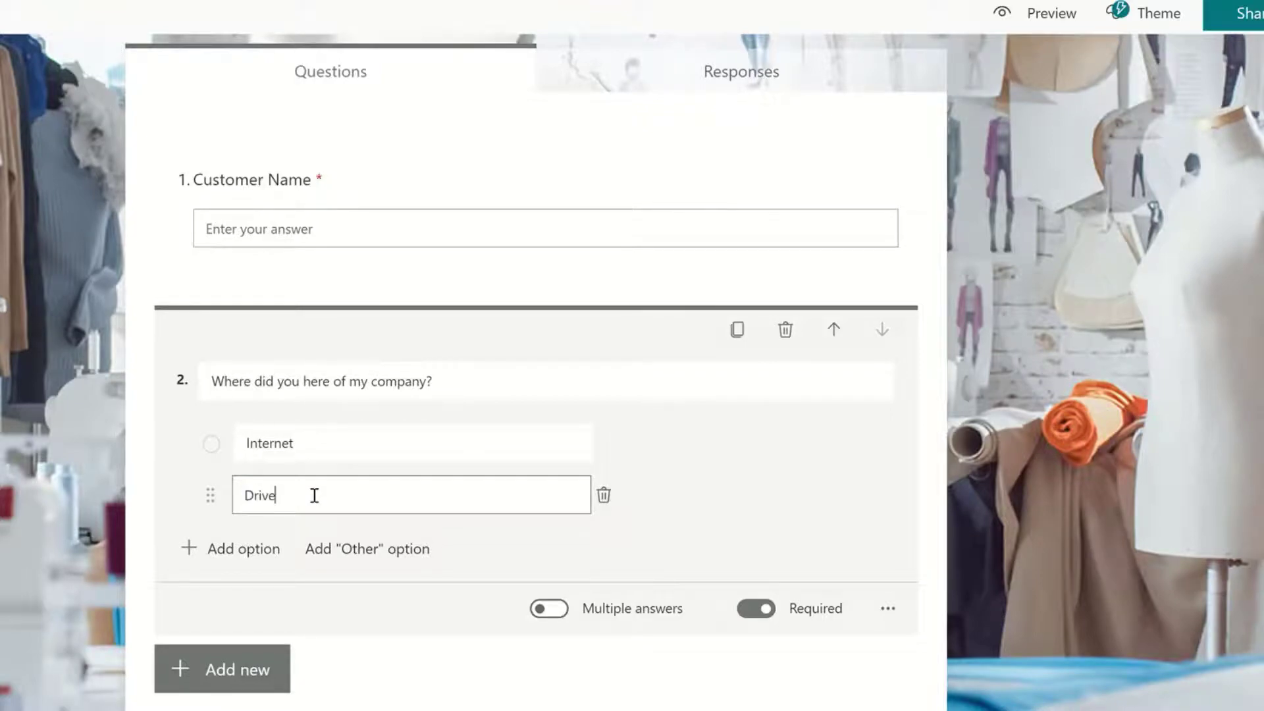
text(By)
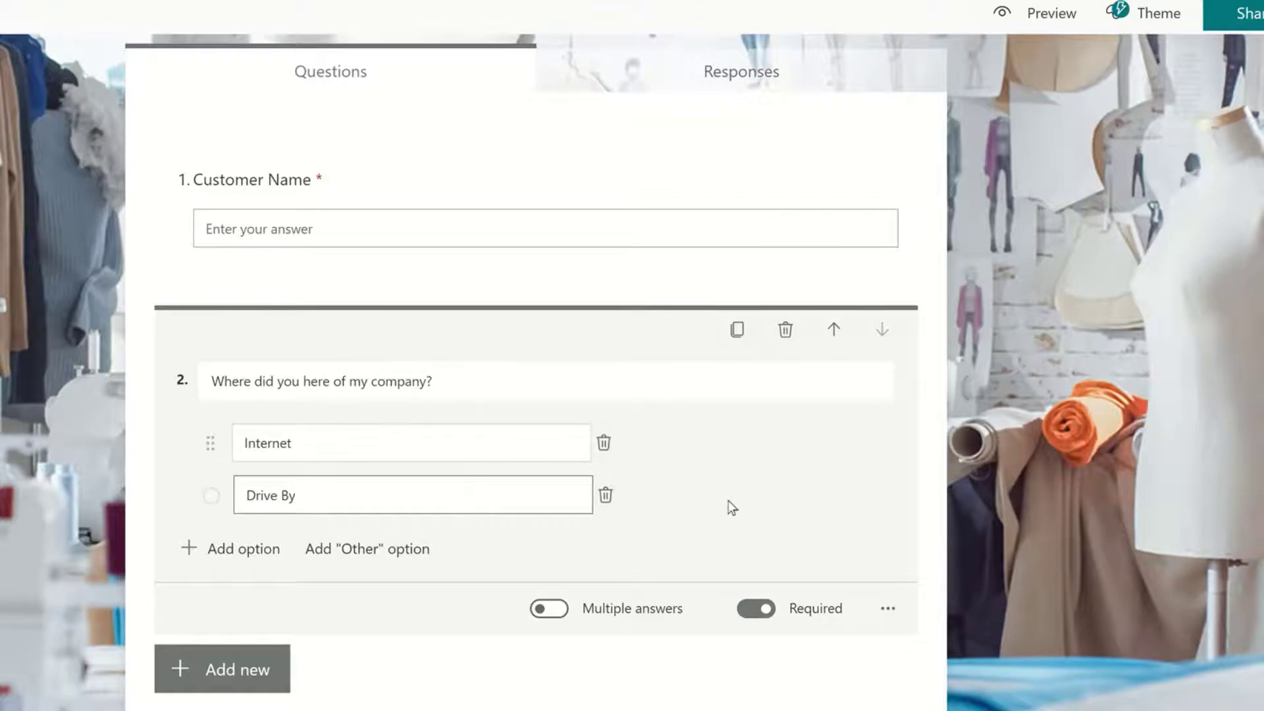
click(750, 610)
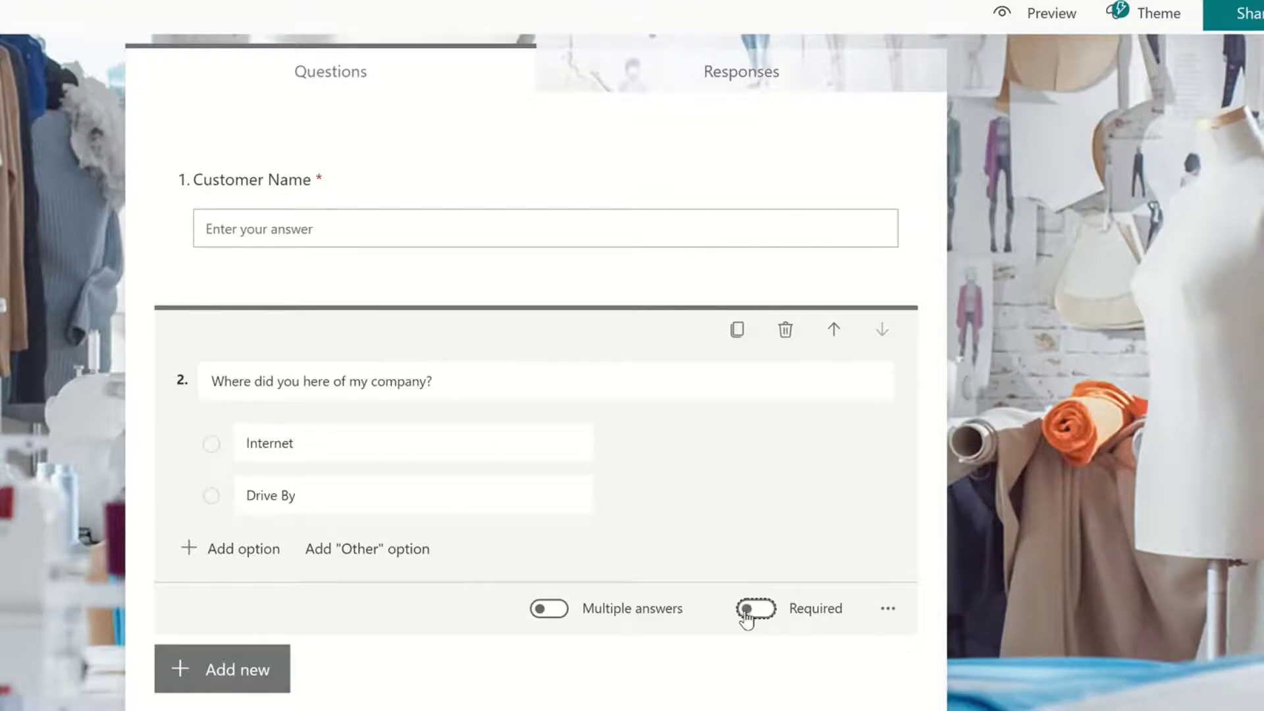
Add a required date question "When did you buy from us?" as question 3
click(236, 683)
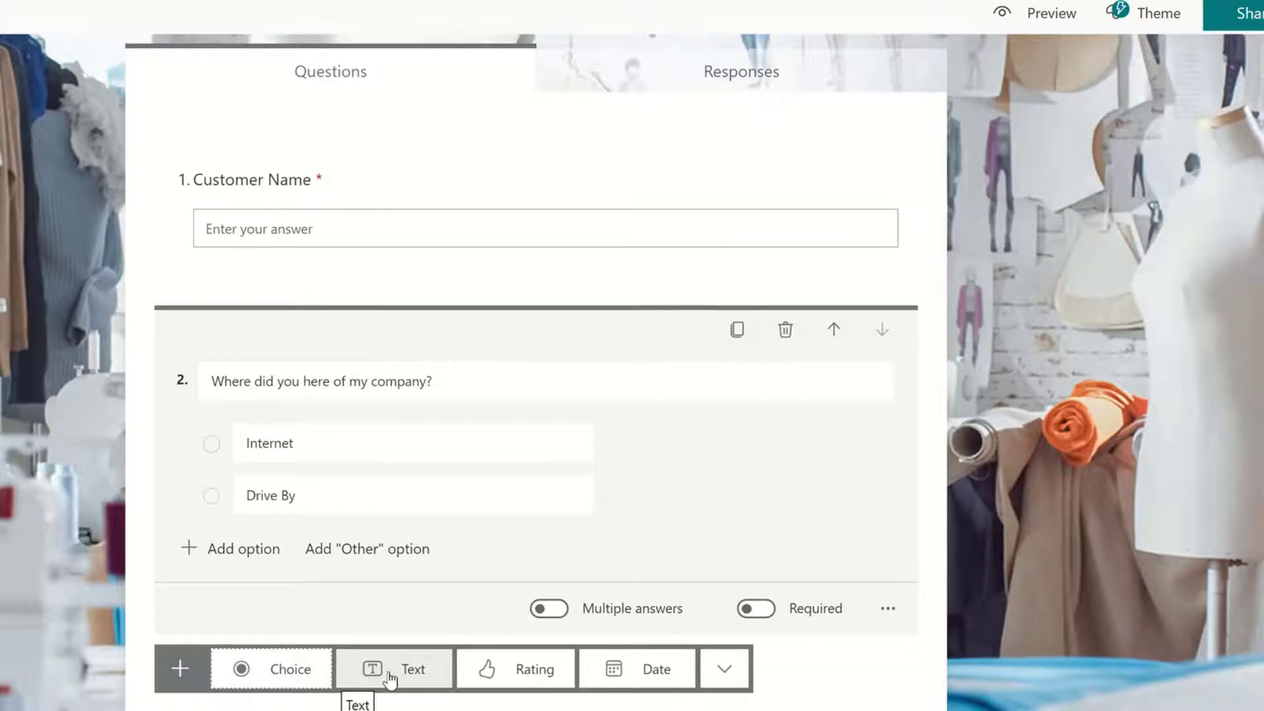
click(673, 667)
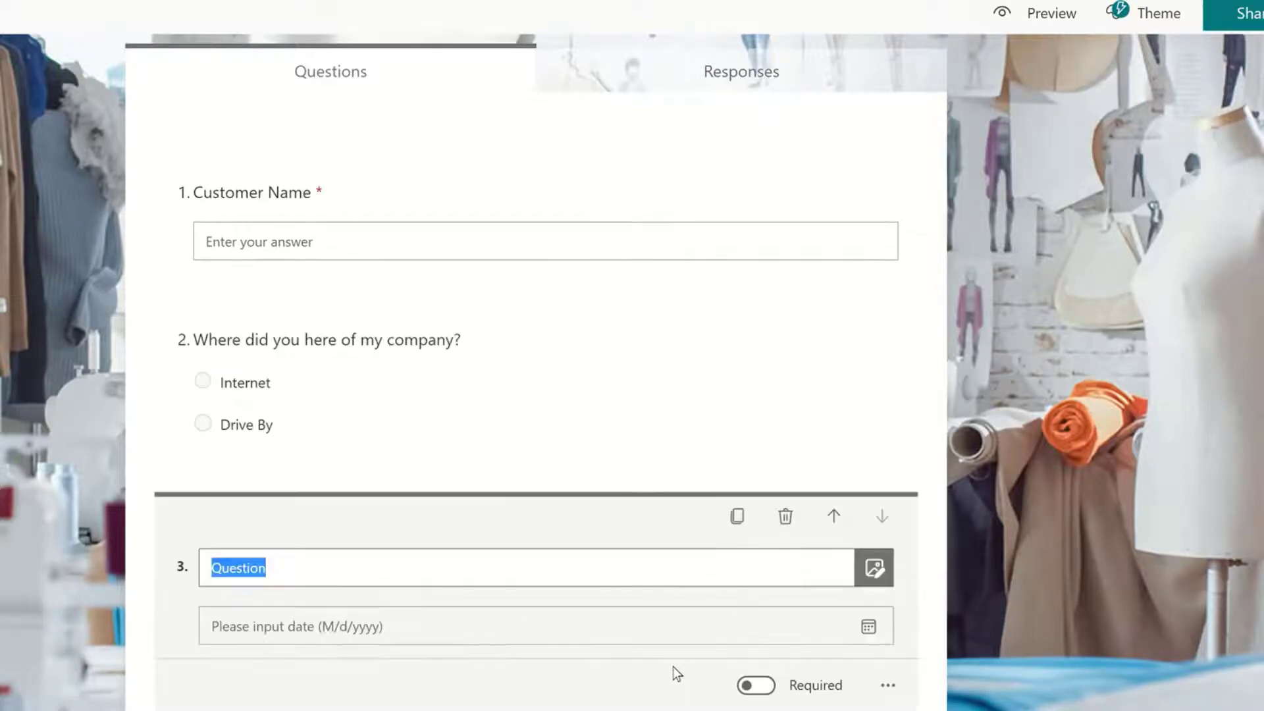
text(W)
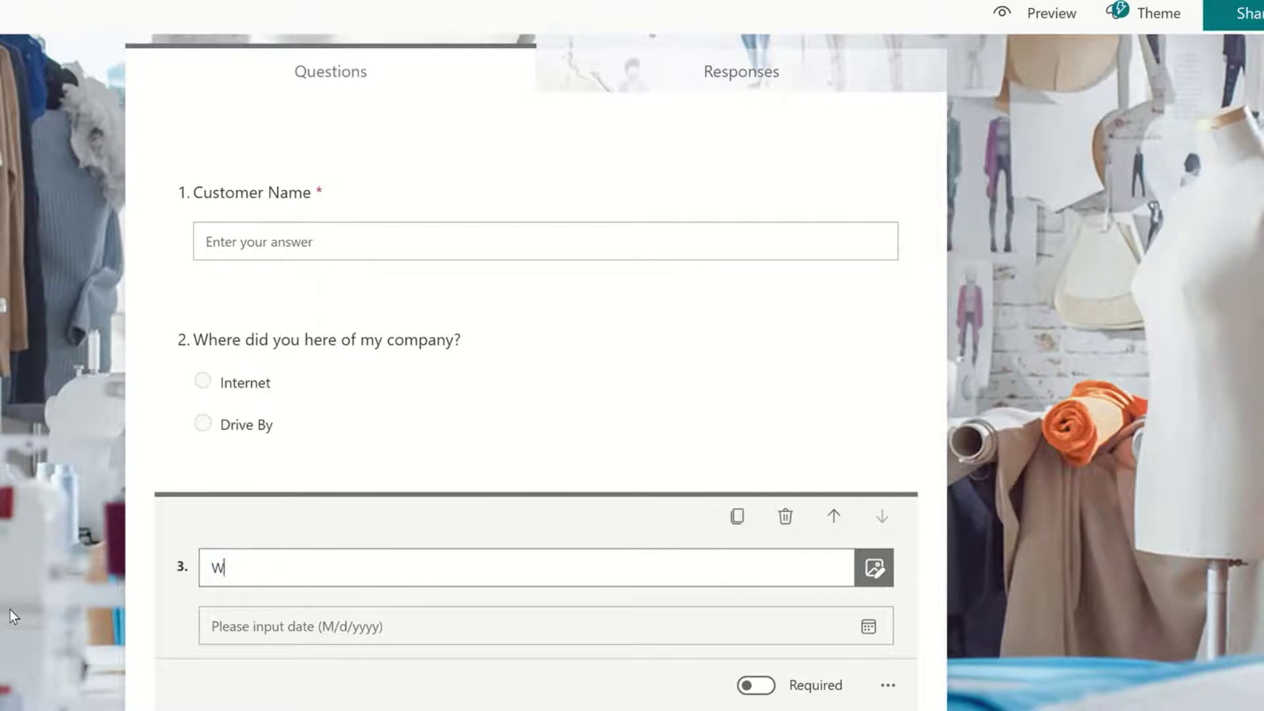
text(hen did you buy from us?)
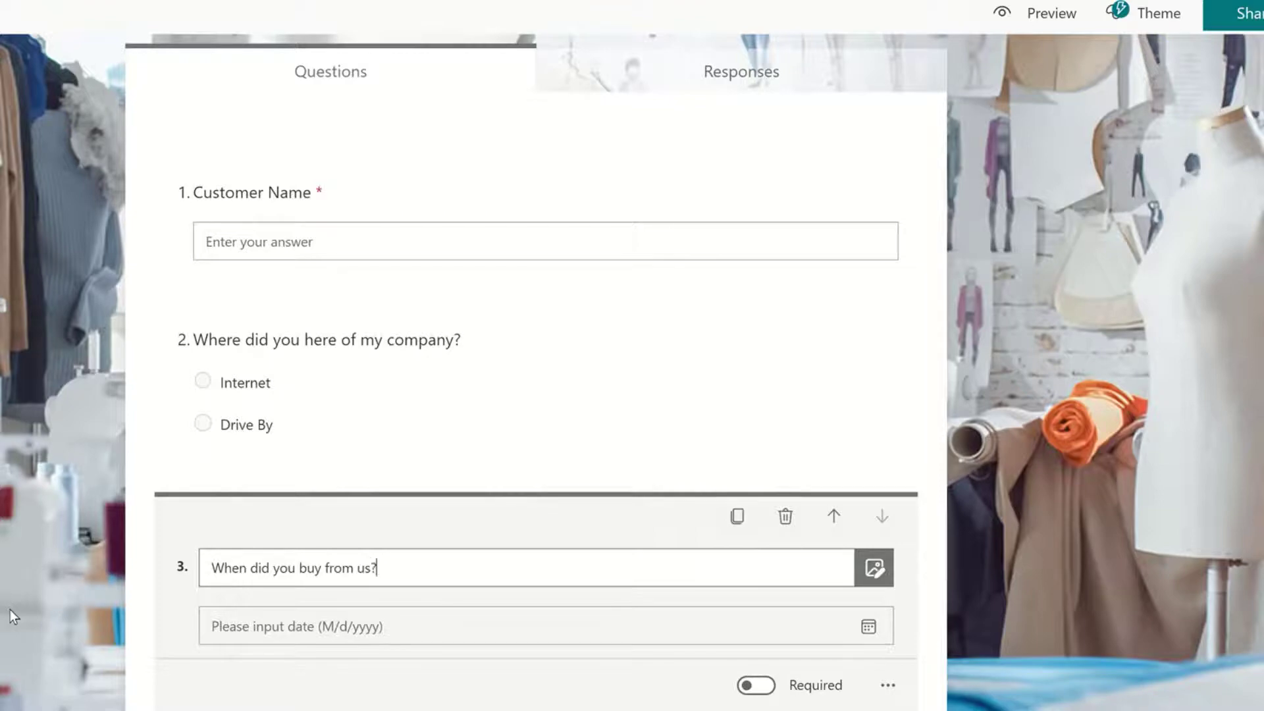
click(863, 630)
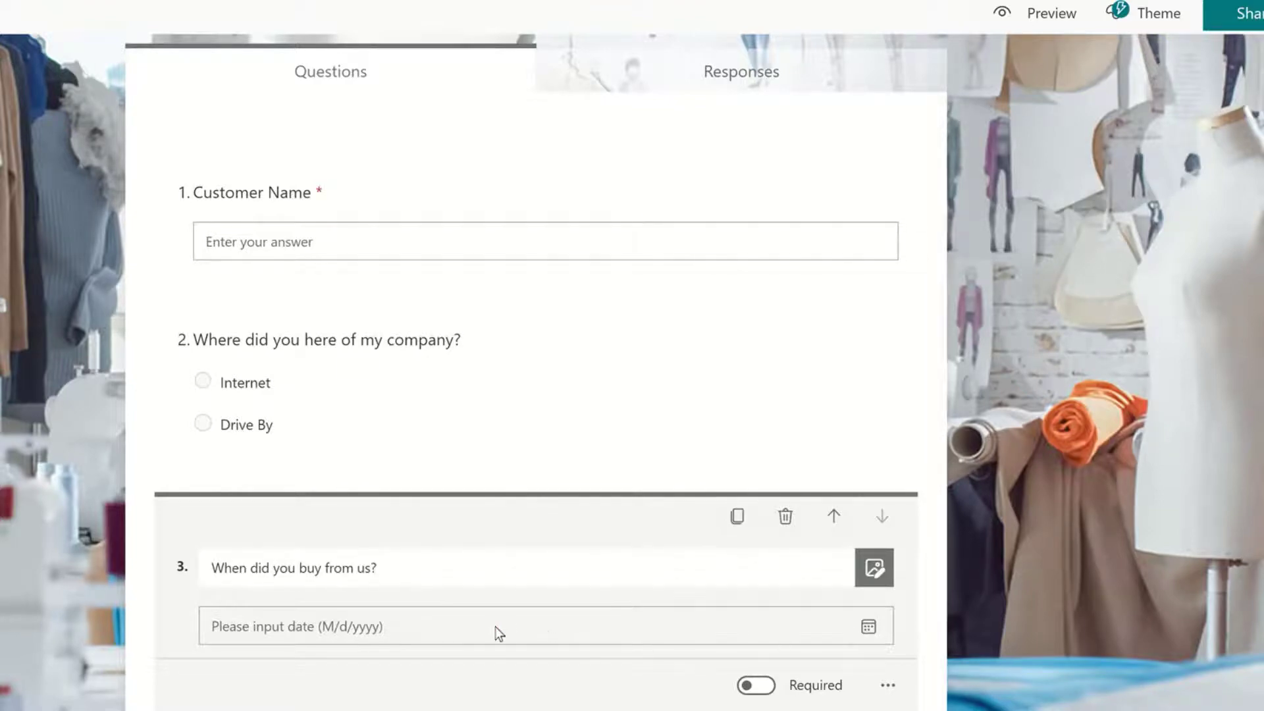
scroll(495, 626, down, 1)
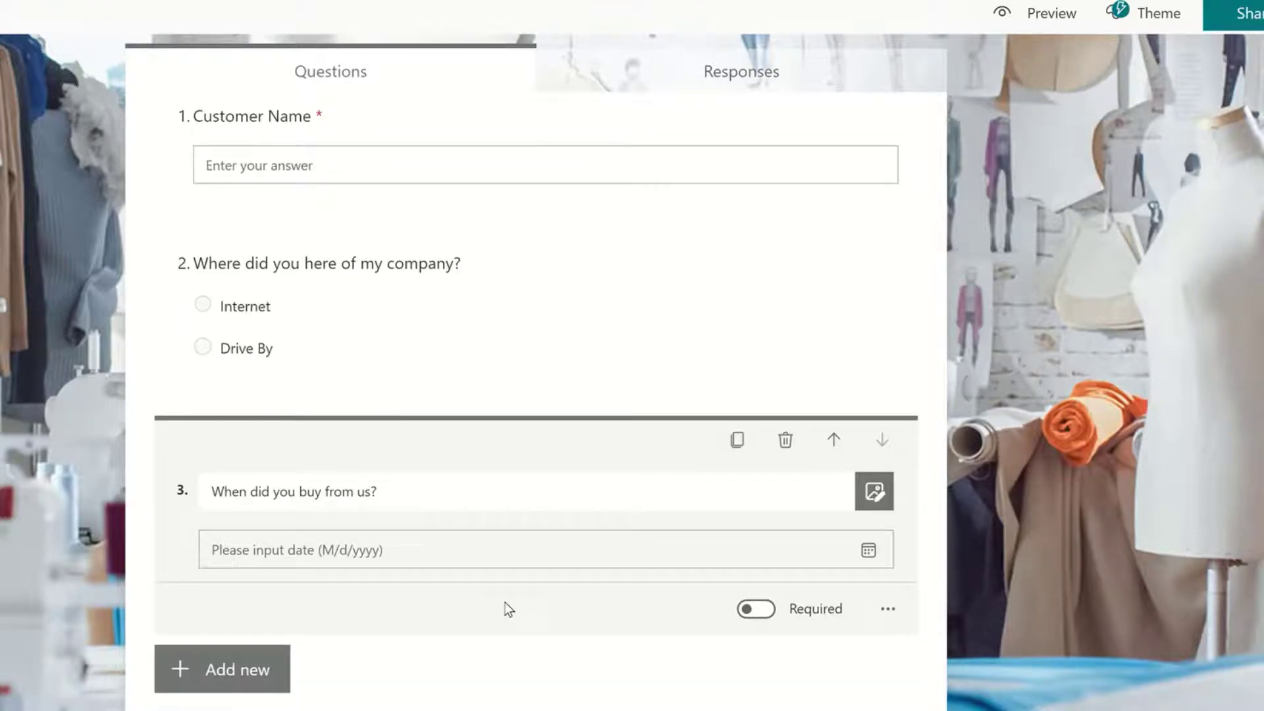
click(763, 608)
Add a text question "Where on the Internet?" as question 4
click(240, 671)
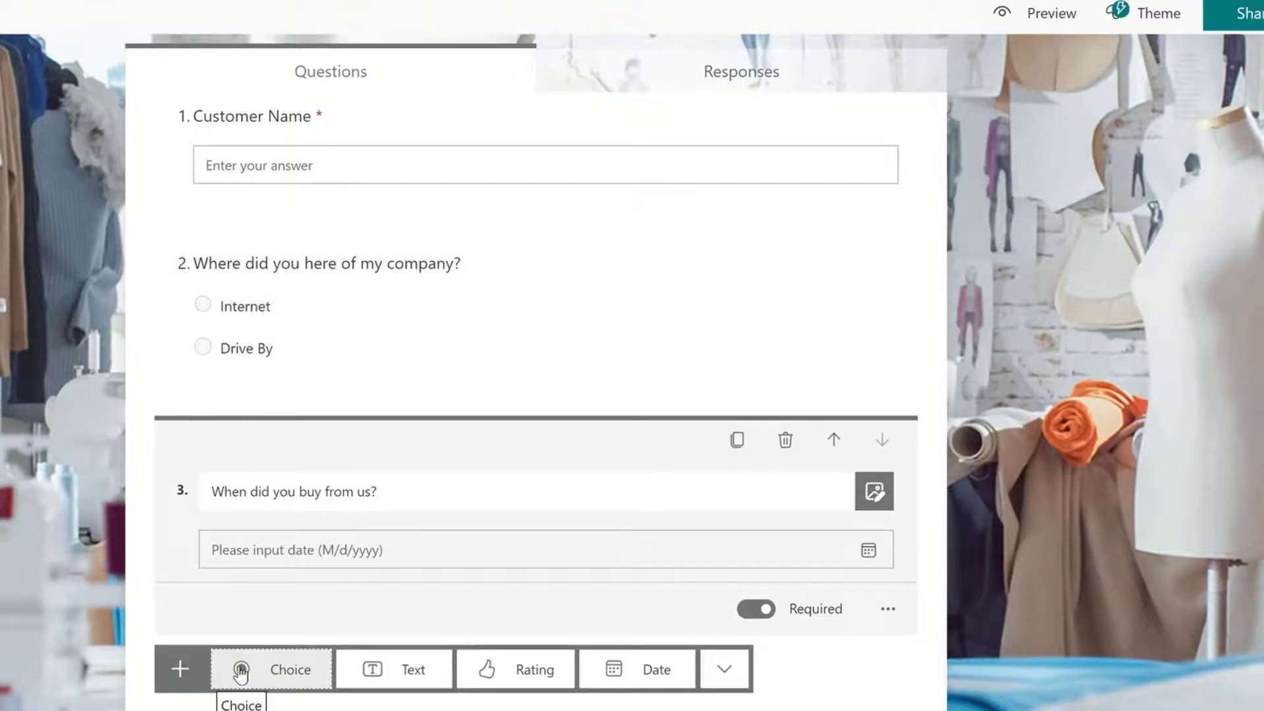
click(399, 670)
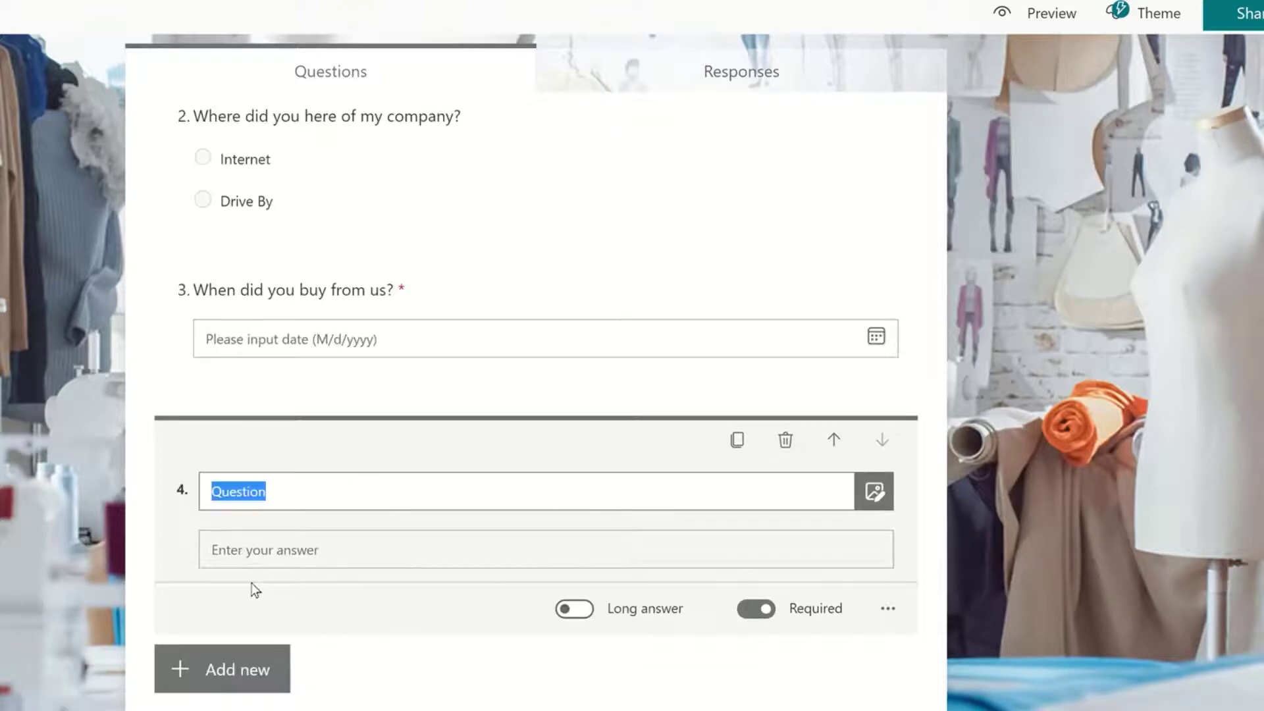
text(Where)
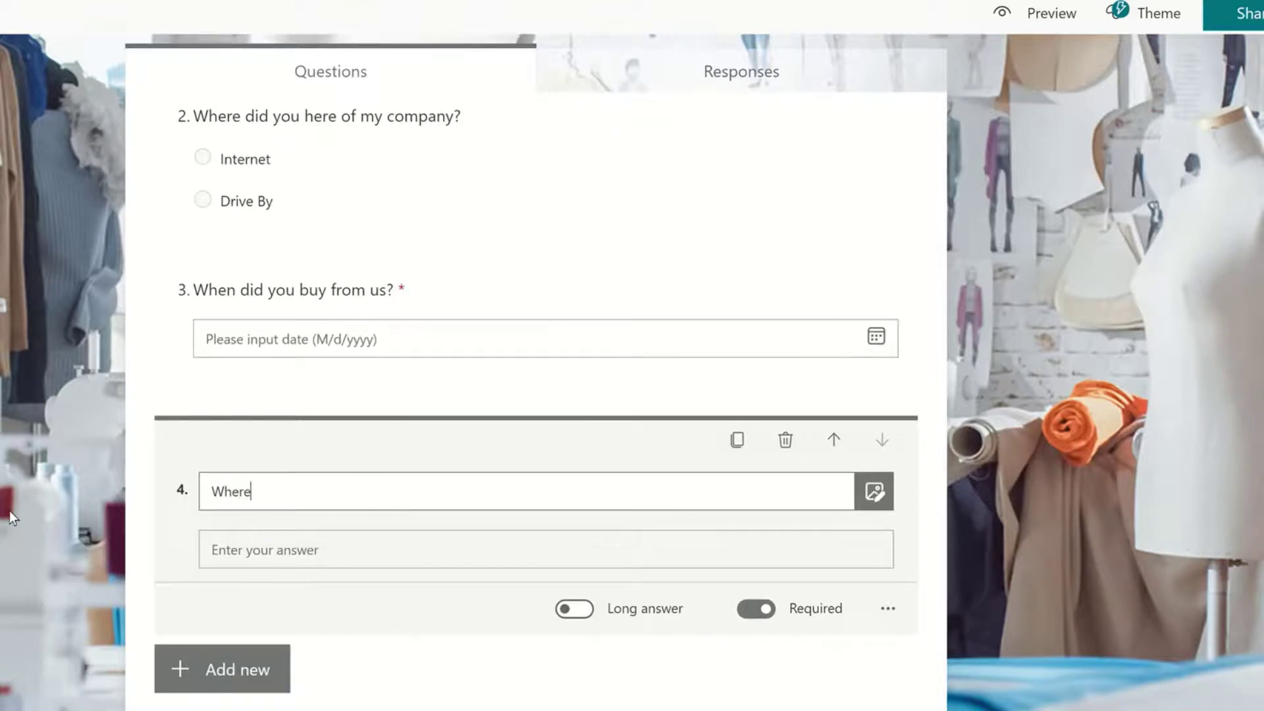
text( on the Internet?)
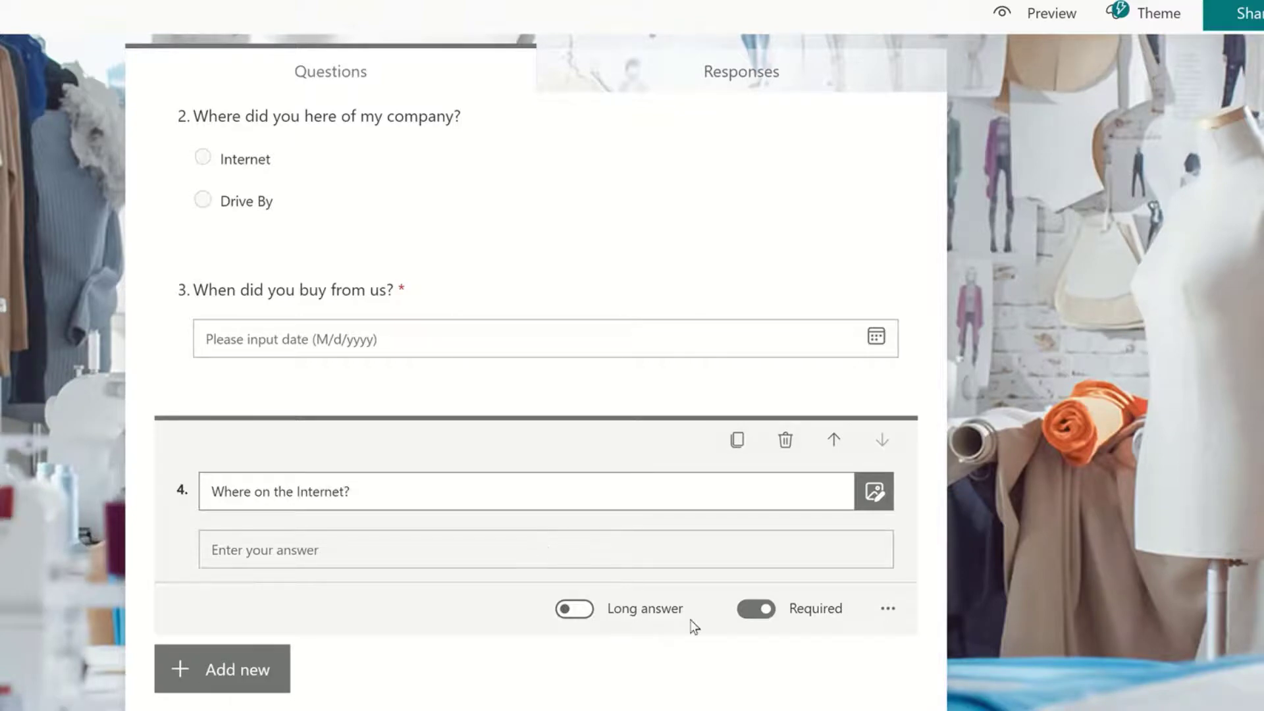
Add a text question "What time of the day did you drive past our location?" as question 5
click(214, 681)
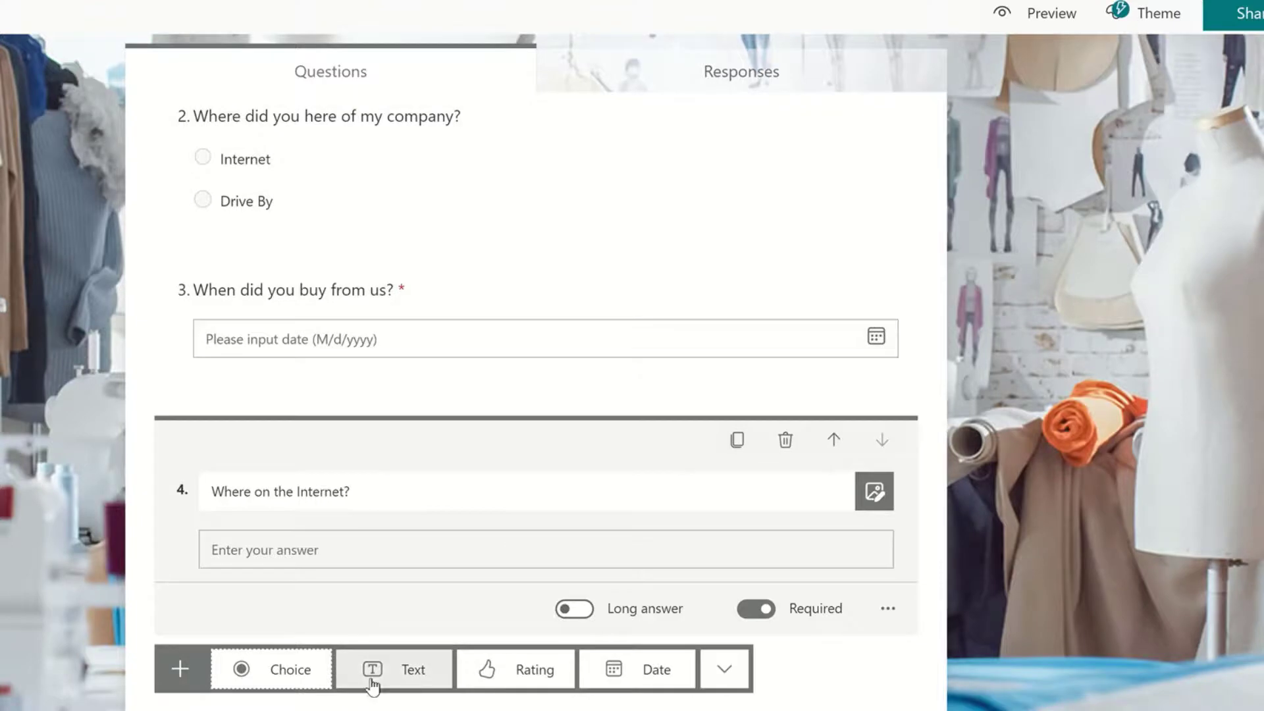
click(406, 677)
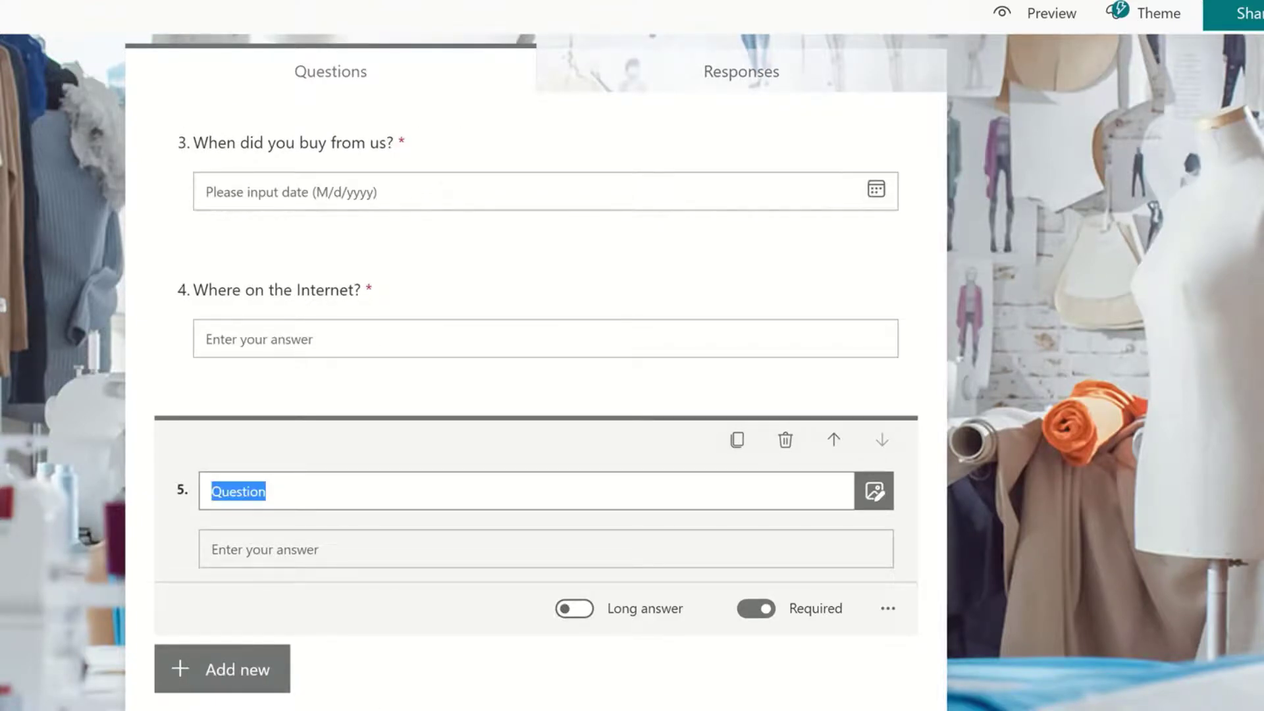
text(Who)
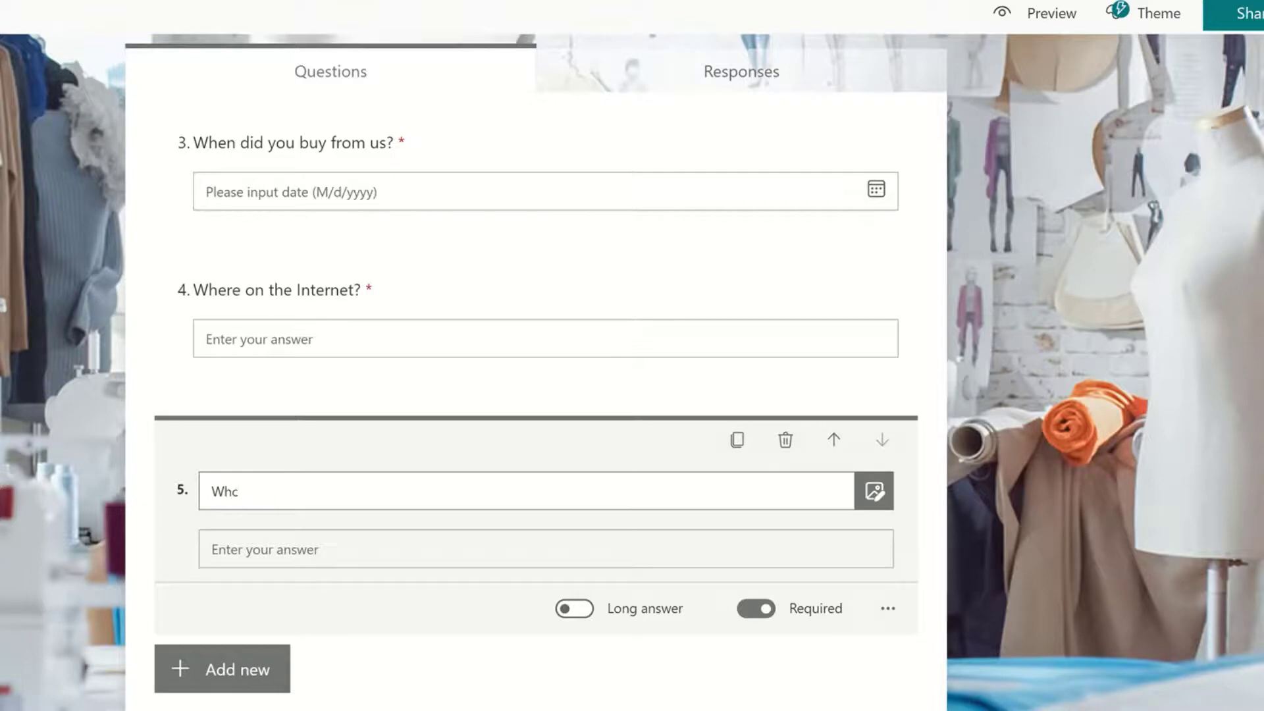
key(BackSpace)
text(at time of the day did yo)
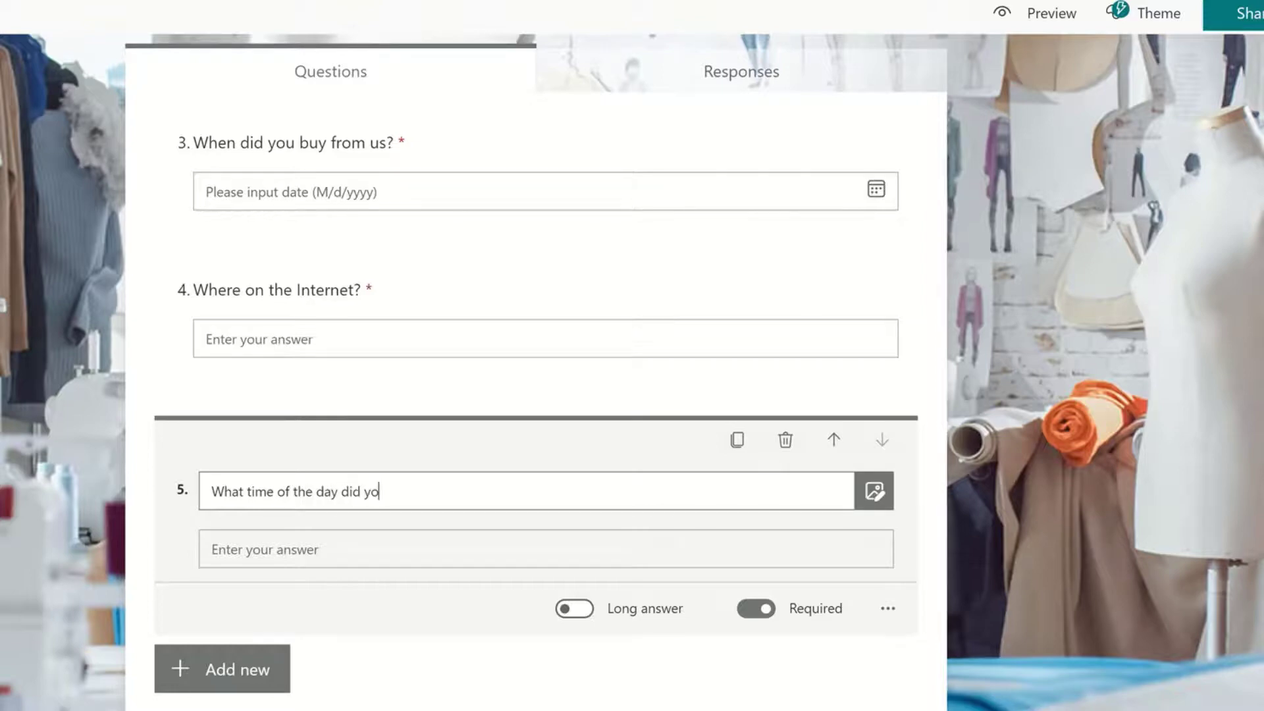
text(u drive past our locati)
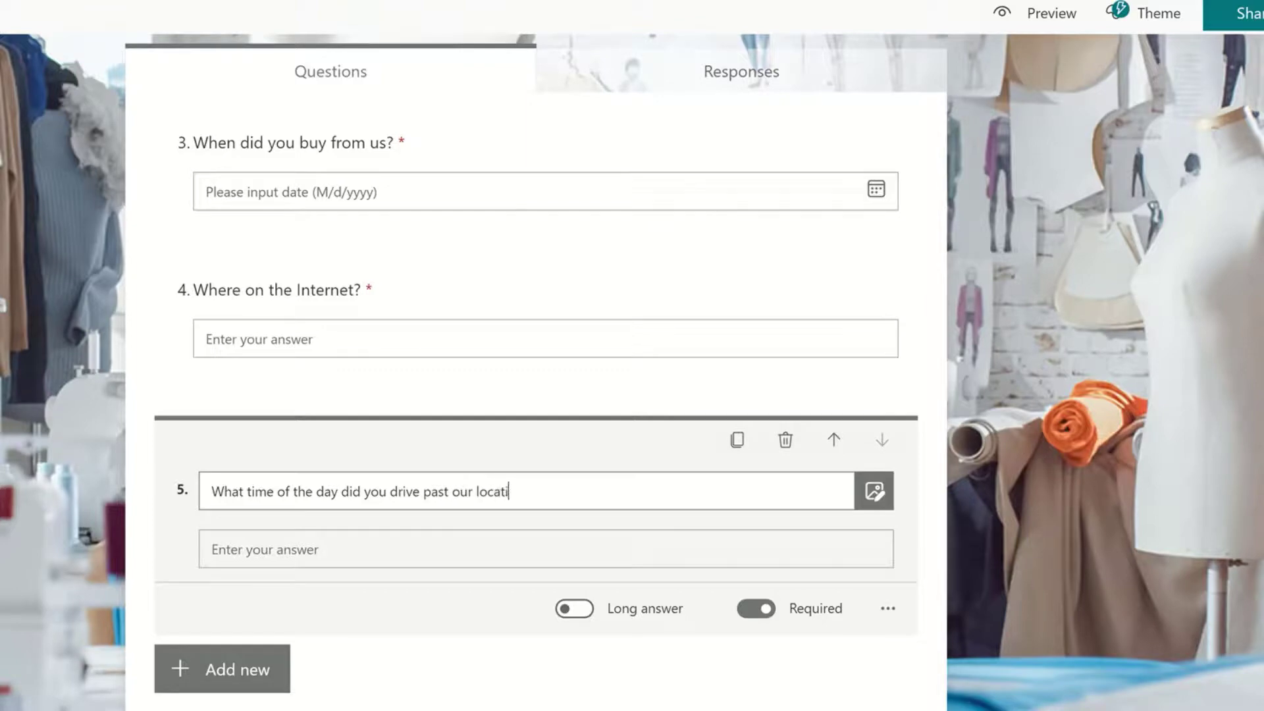
text(on?)
Add a rating question "Please Rate Our Service" as question 6, using the Star symbol
click(187, 669)
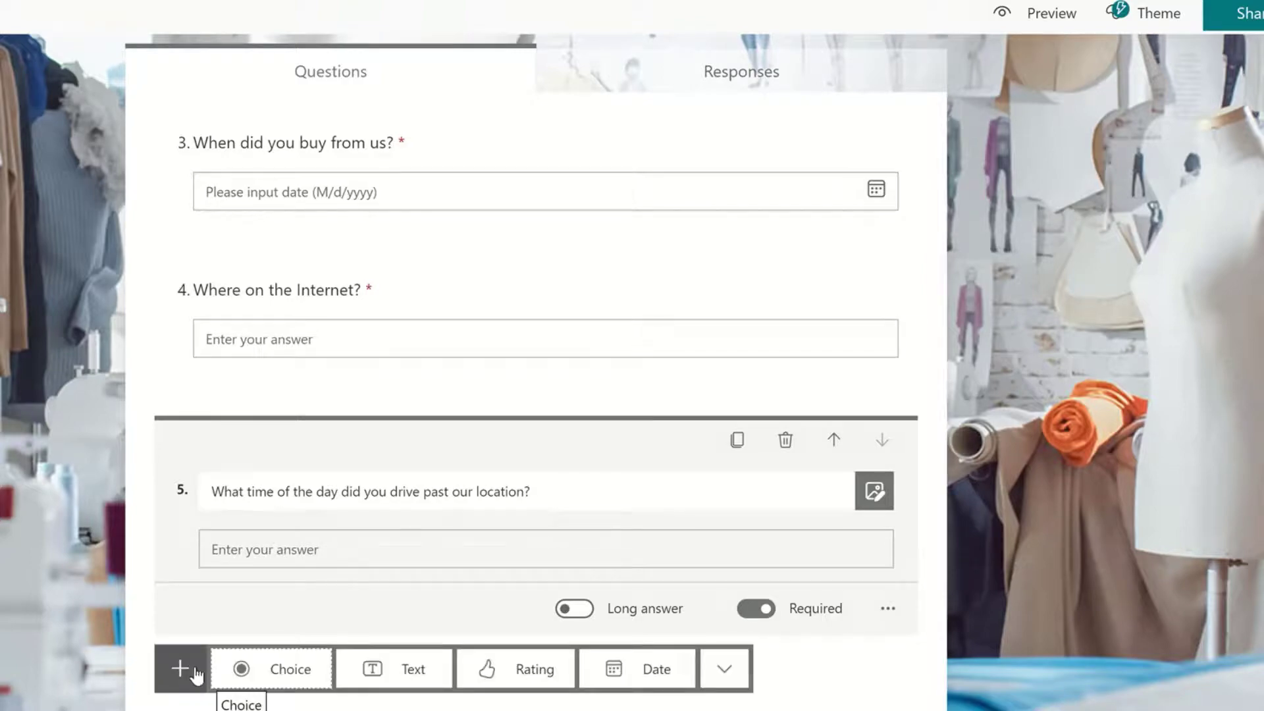
click(507, 669)
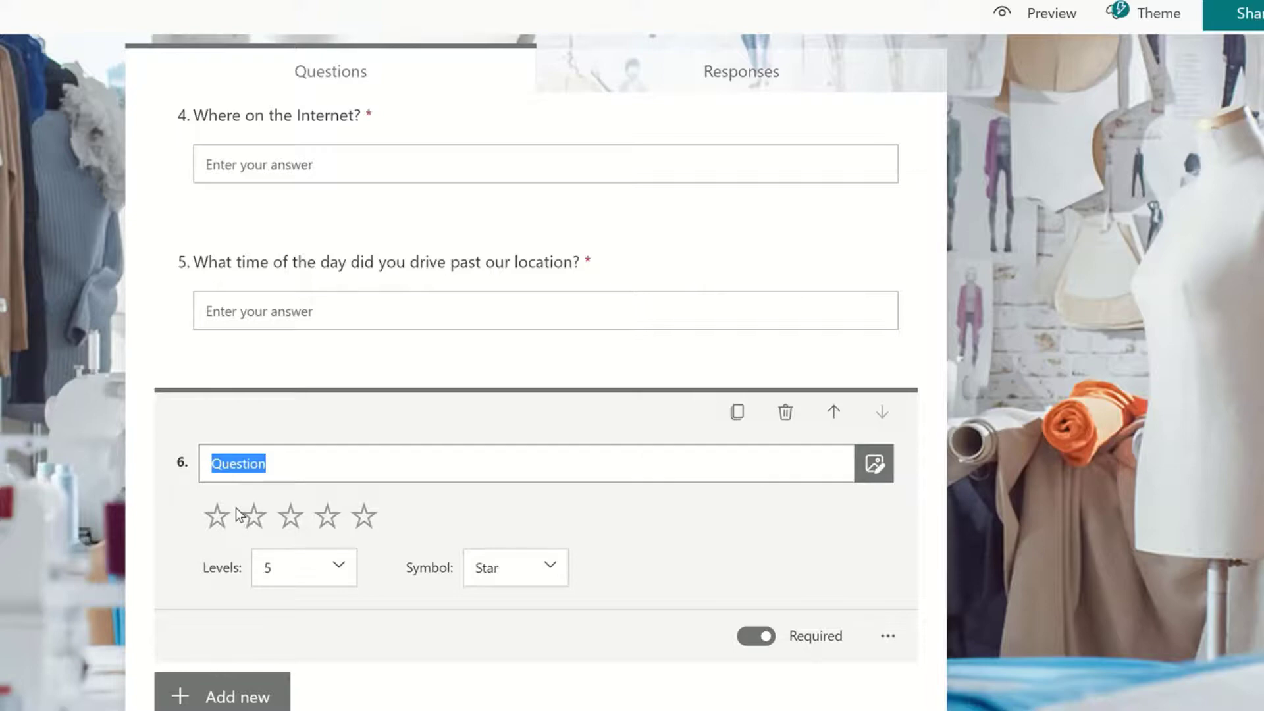
text(Please )
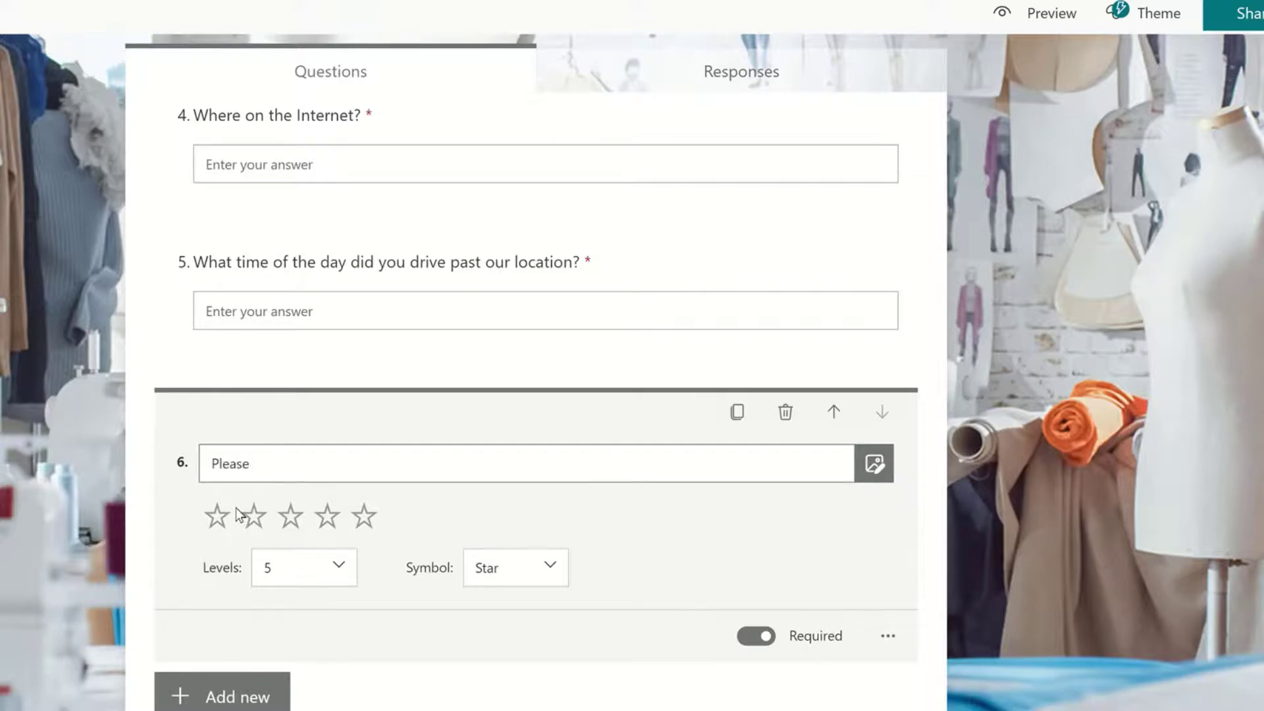
text(Rate Our Service)
click(550, 569)
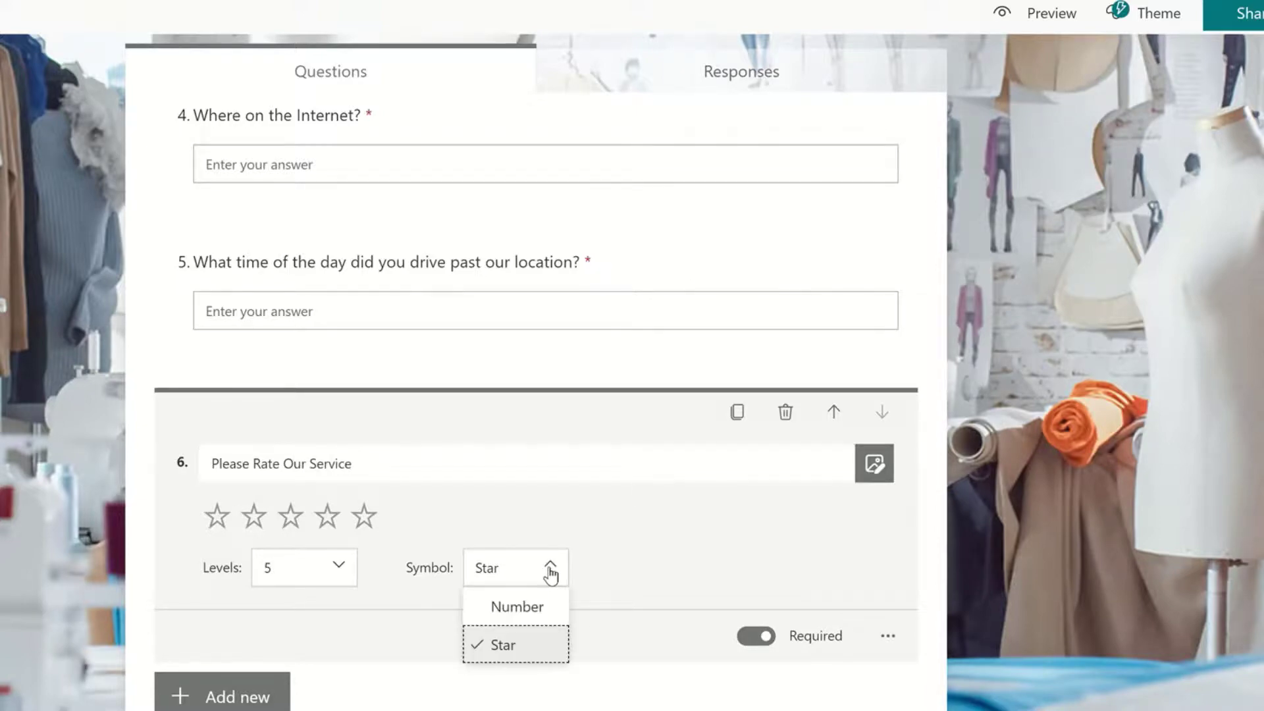
click(527, 648)
Move the date question "When did you buy from us?" one place down, below "Where on the Internet?"
scroll(412, 523, up, 10)
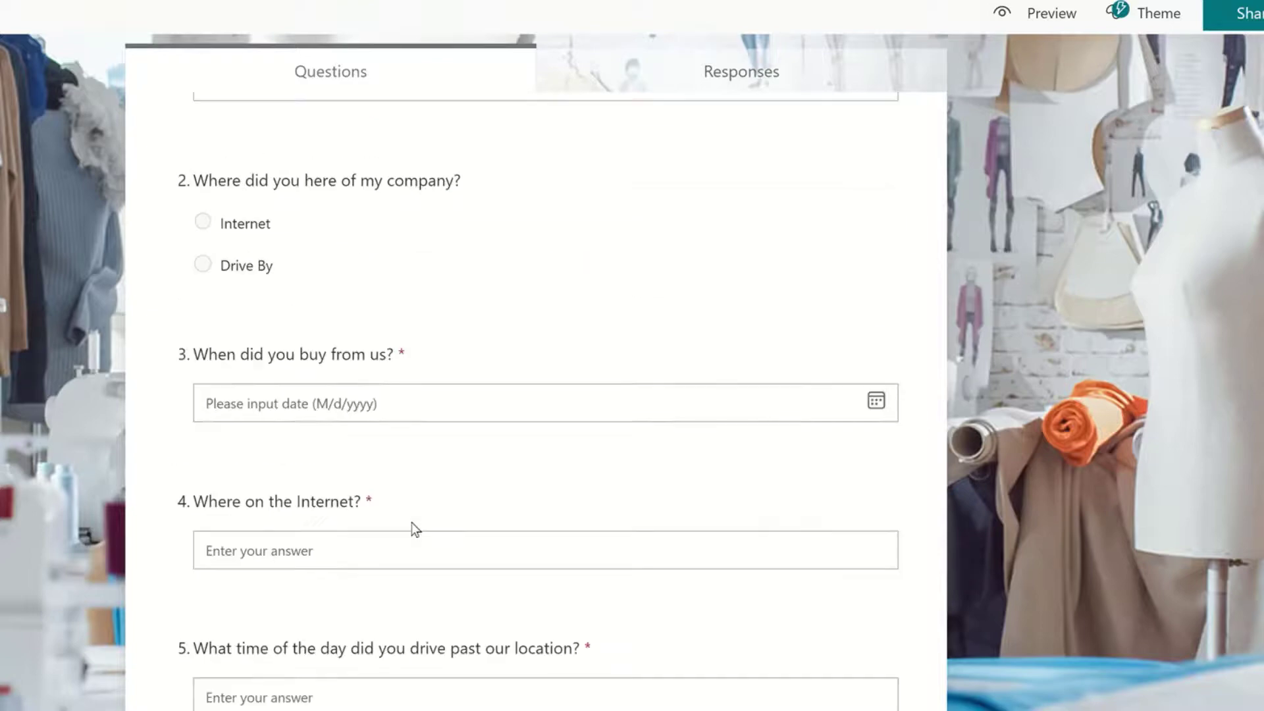
scroll(314, 431, down, 1)
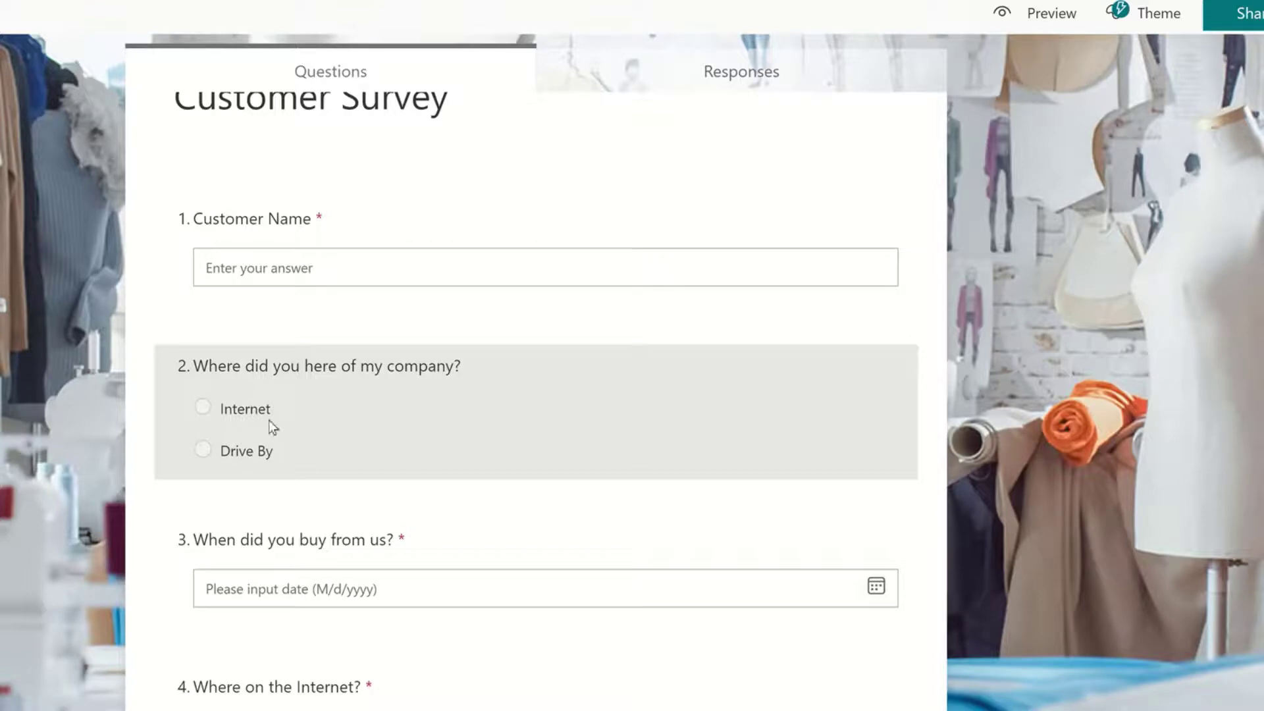
scroll(384, 413, down, 1)
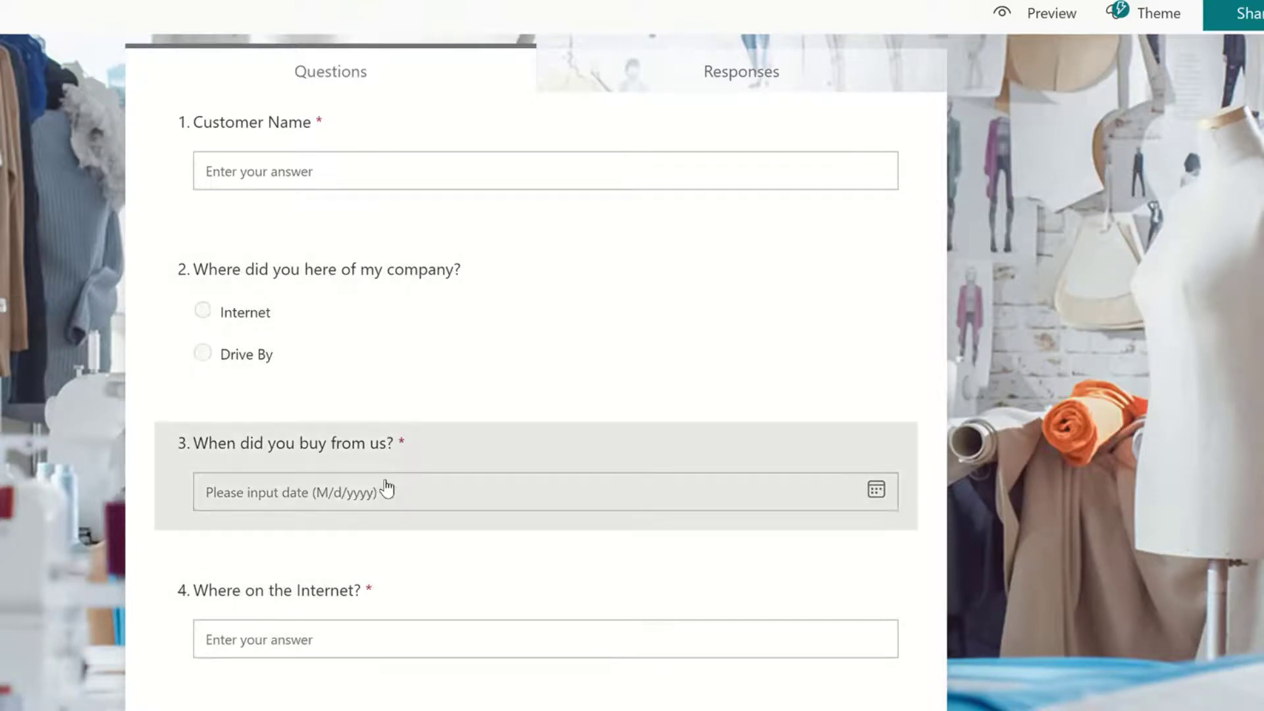
scroll(387, 495, down, 3)
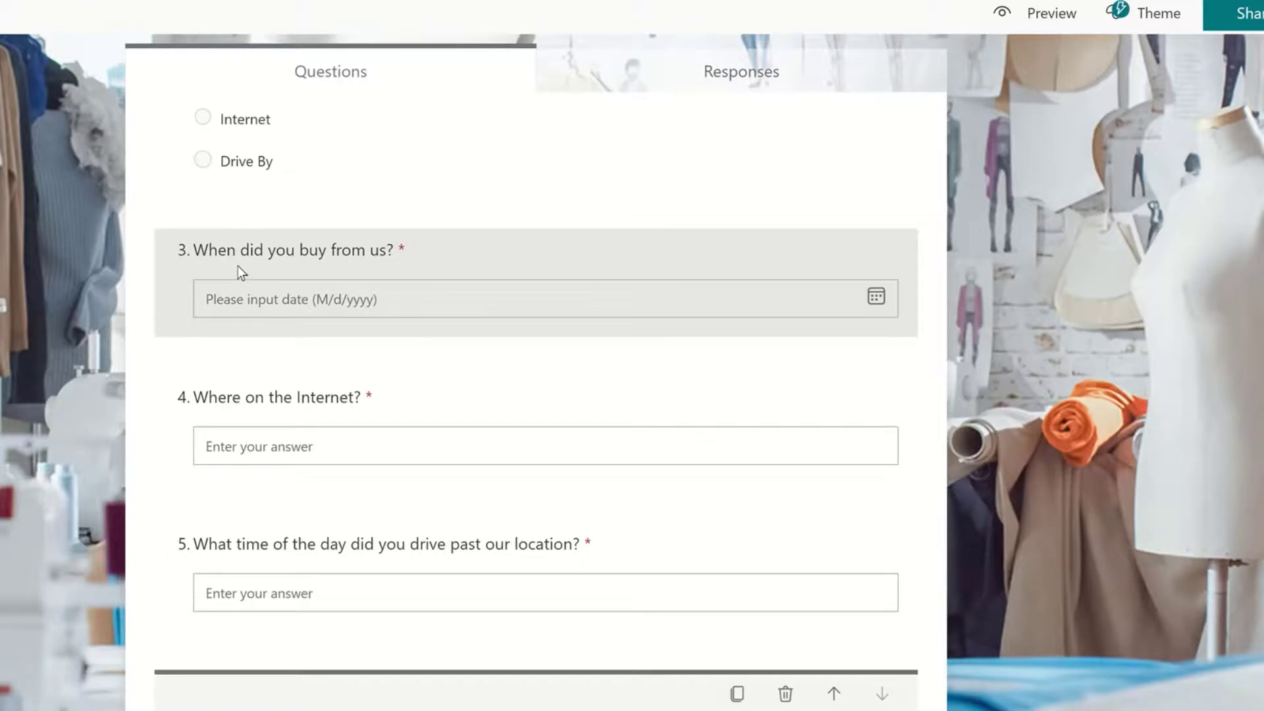
click(512, 258)
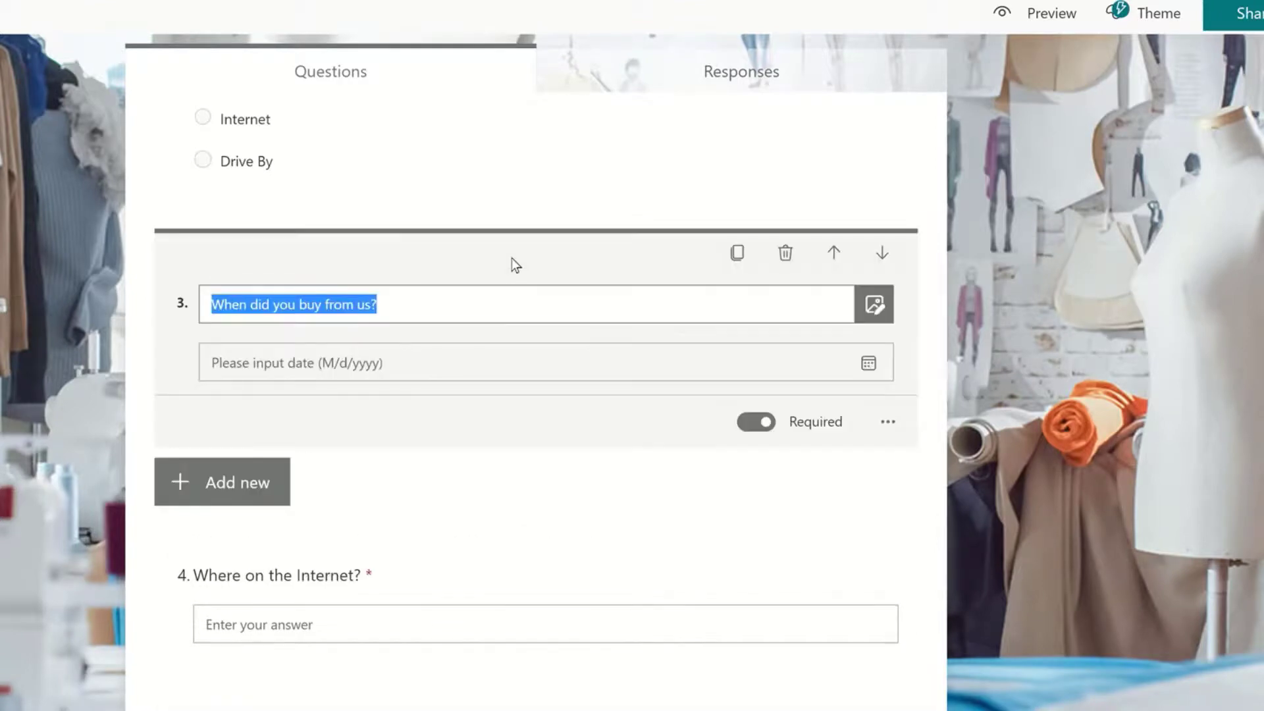
click(885, 254)
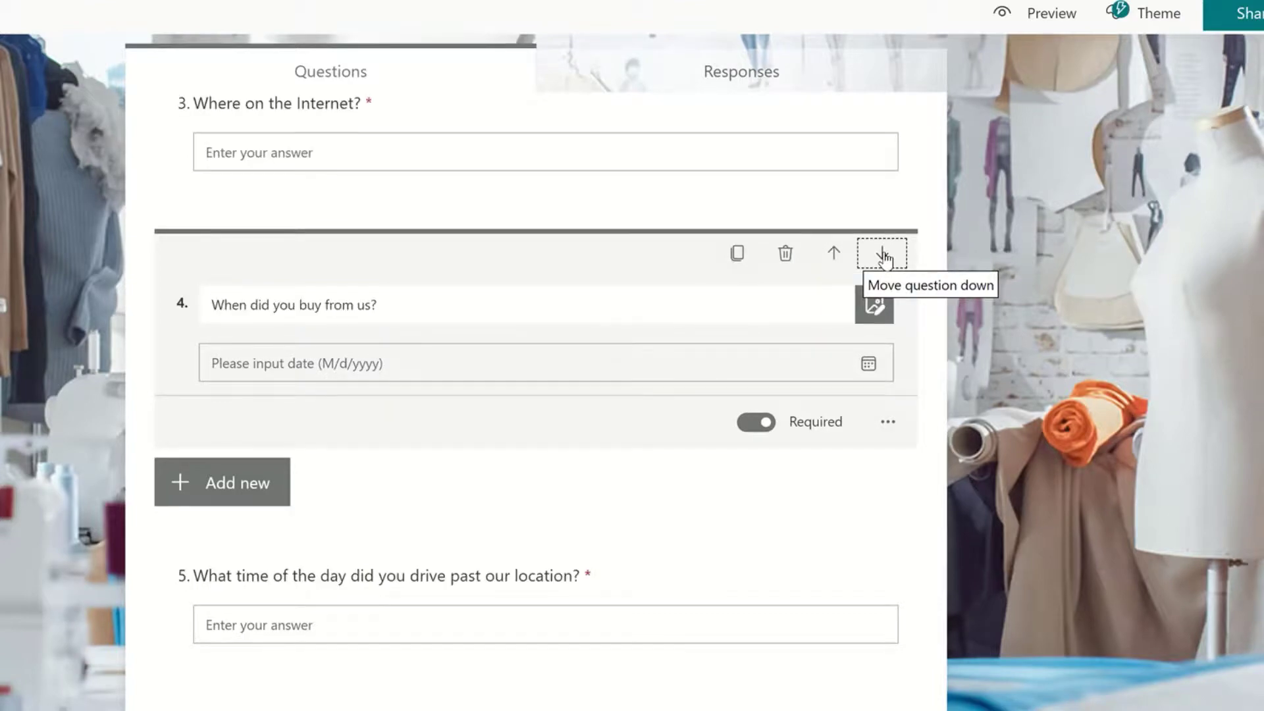
Move the question "What time of the day did you drive past our location?" one place up, above the date question
scroll(522, 395, up, 4)
scroll(389, 356, up, 3)
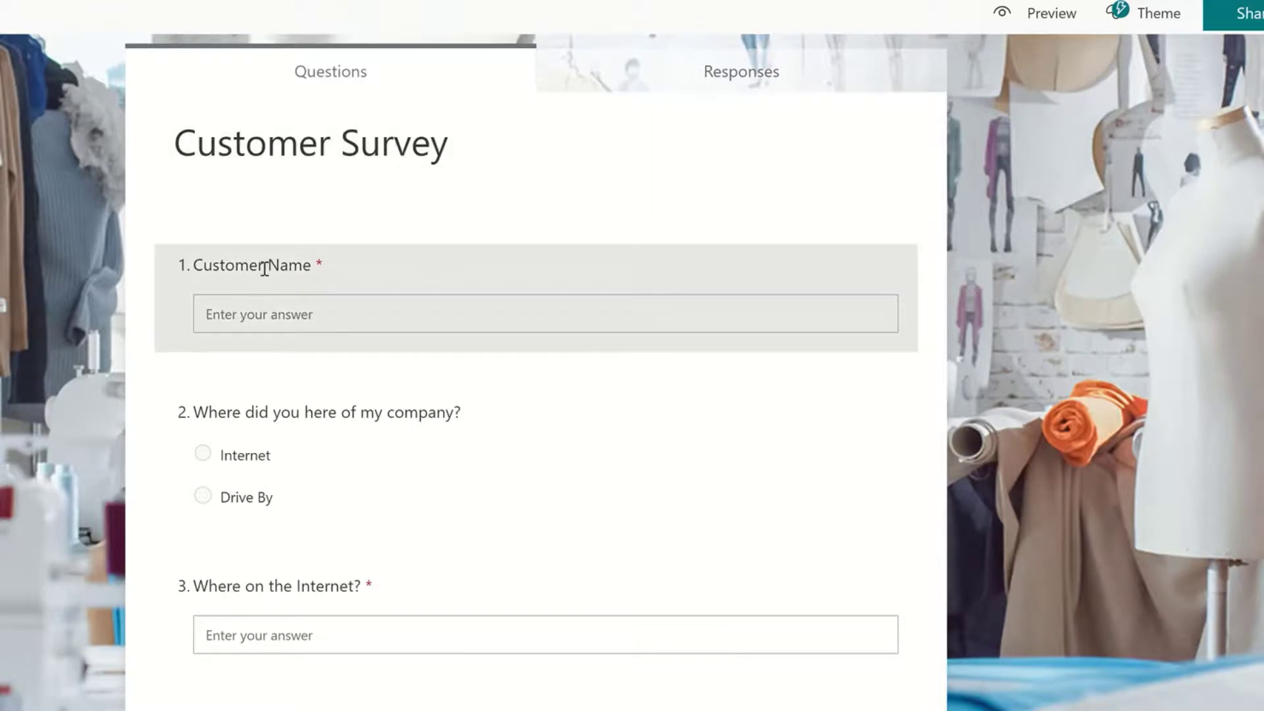
scroll(264, 273, down, 2)
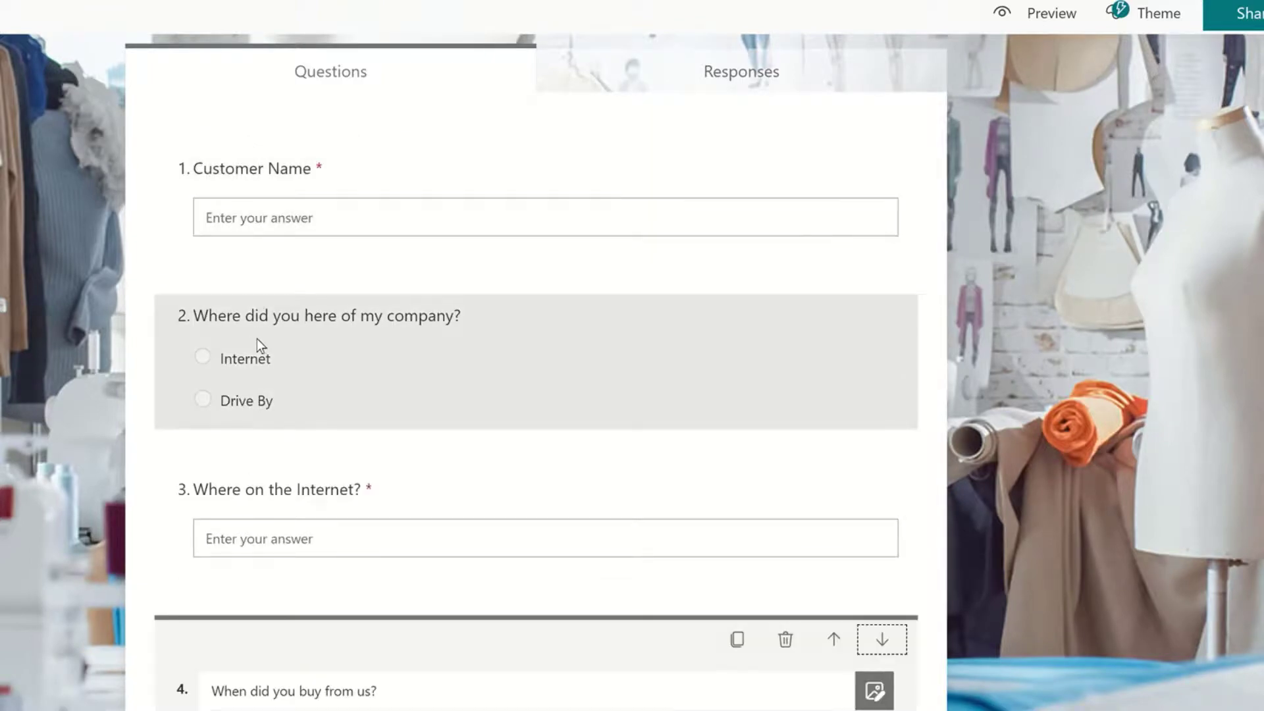
scroll(257, 339, down, 2)
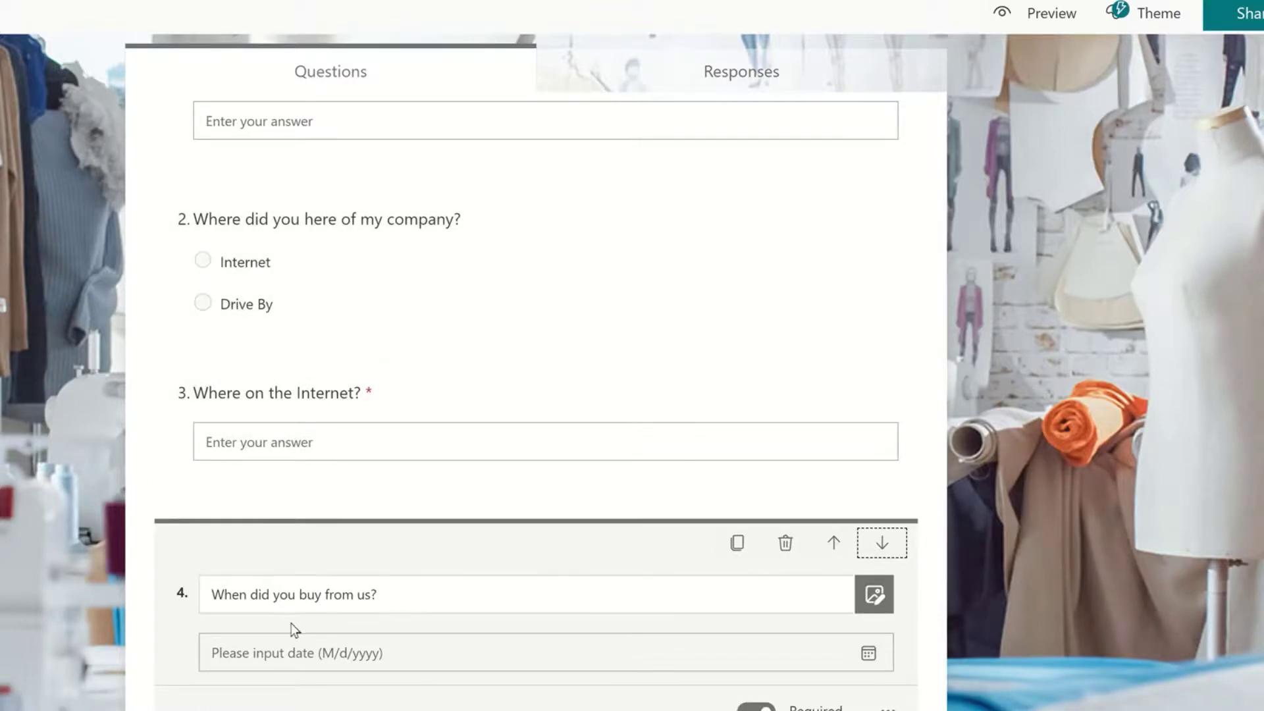
scroll(284, 609, down, 4)
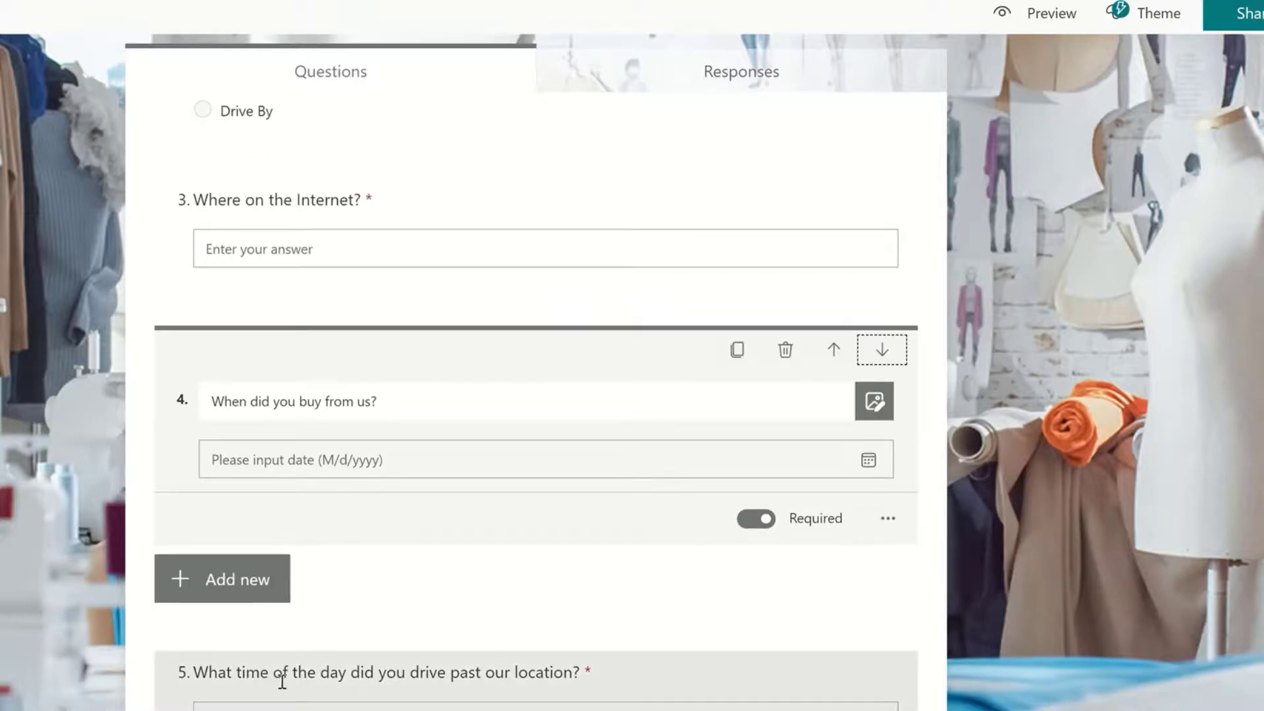
click(412, 670)
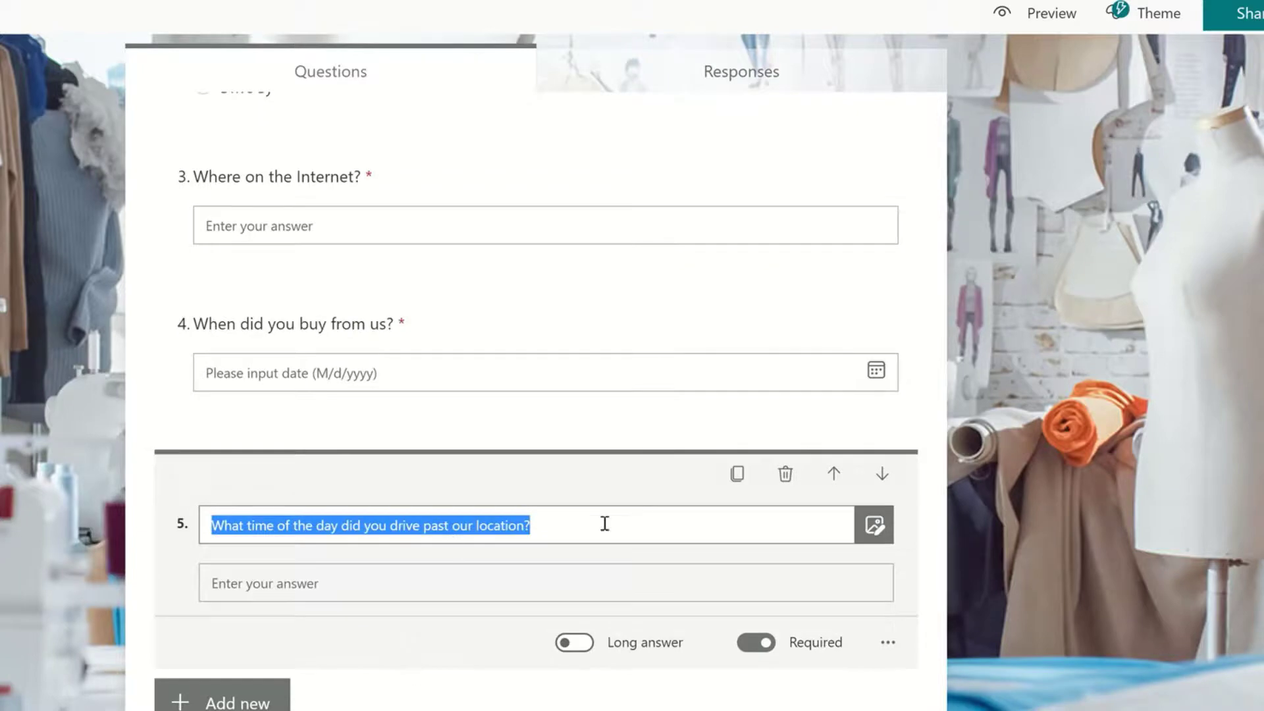
click(835, 479)
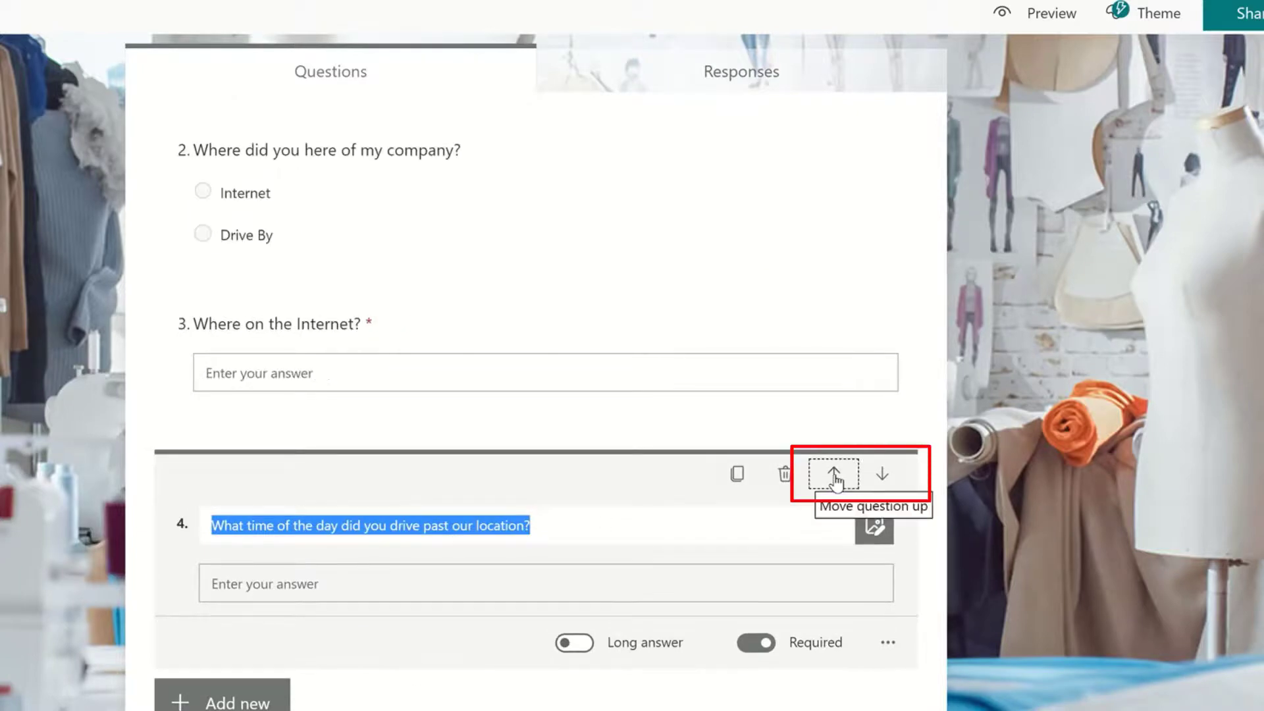
Review the order of the survey questions from the customer name through the purchase date
scroll(445, 534, down, 3)
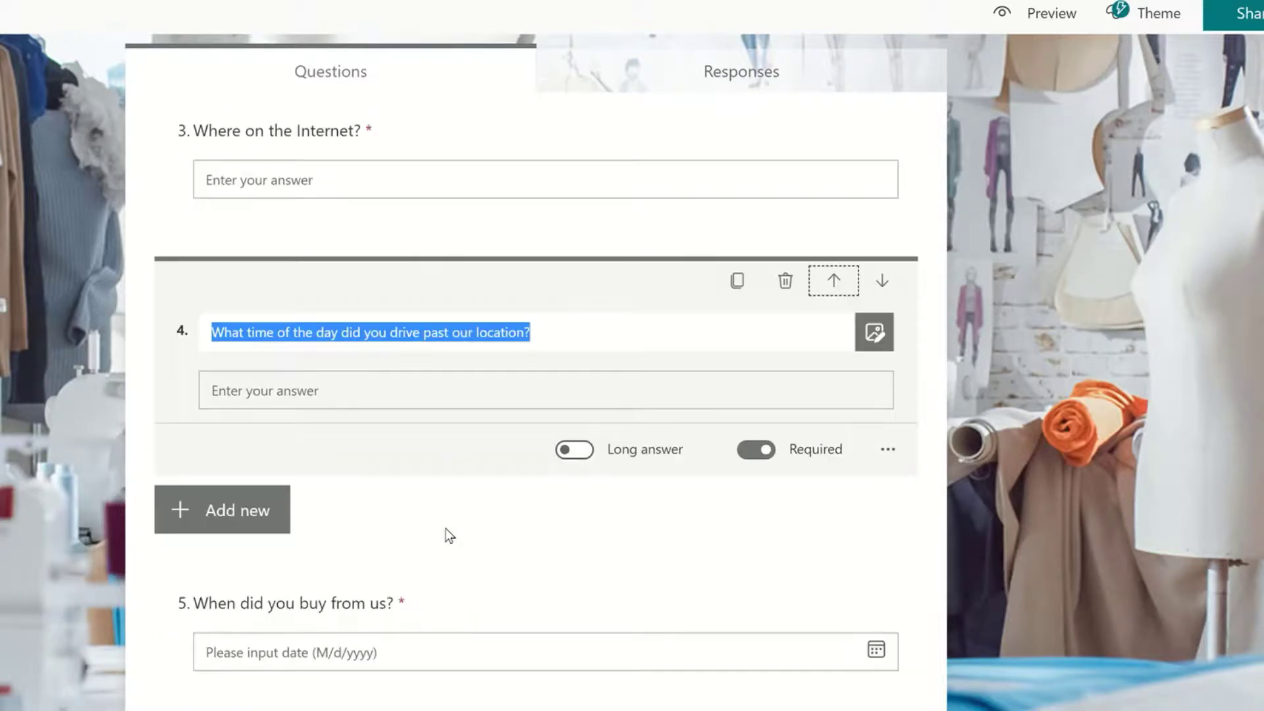
scroll(446, 535, down, 2)
scroll(446, 533, up, 9)
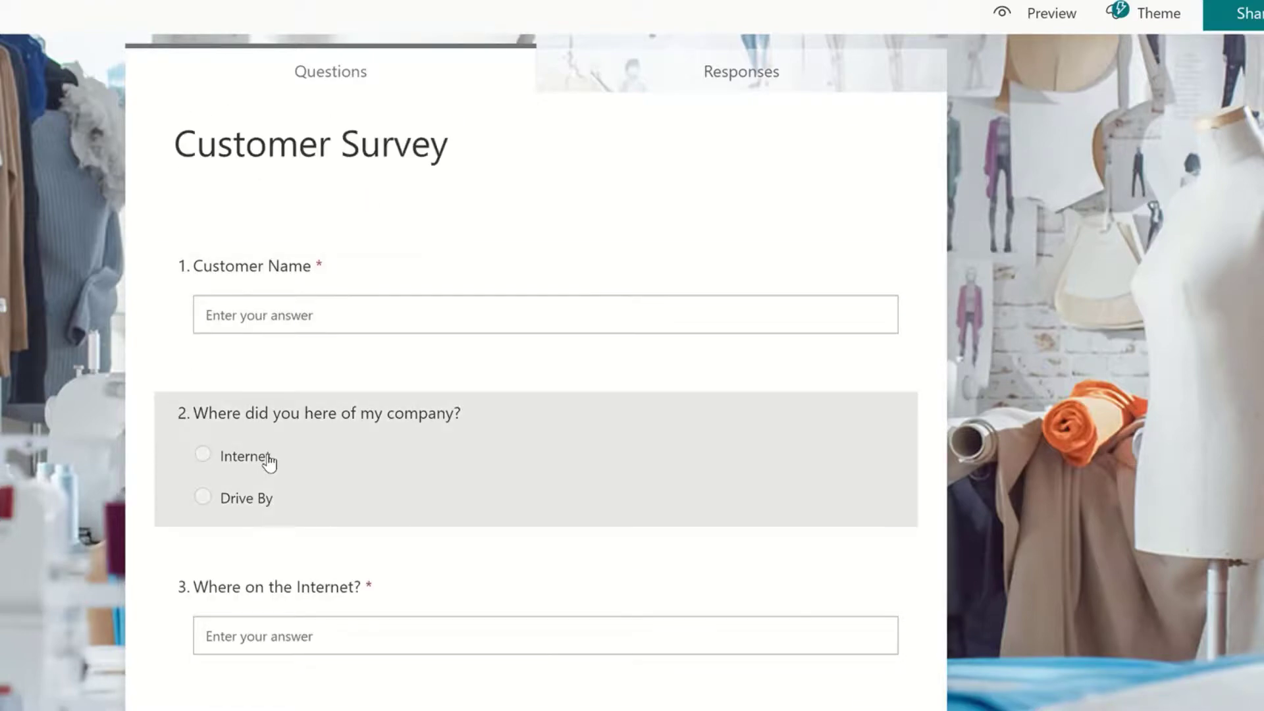
scroll(316, 586, down, 2)
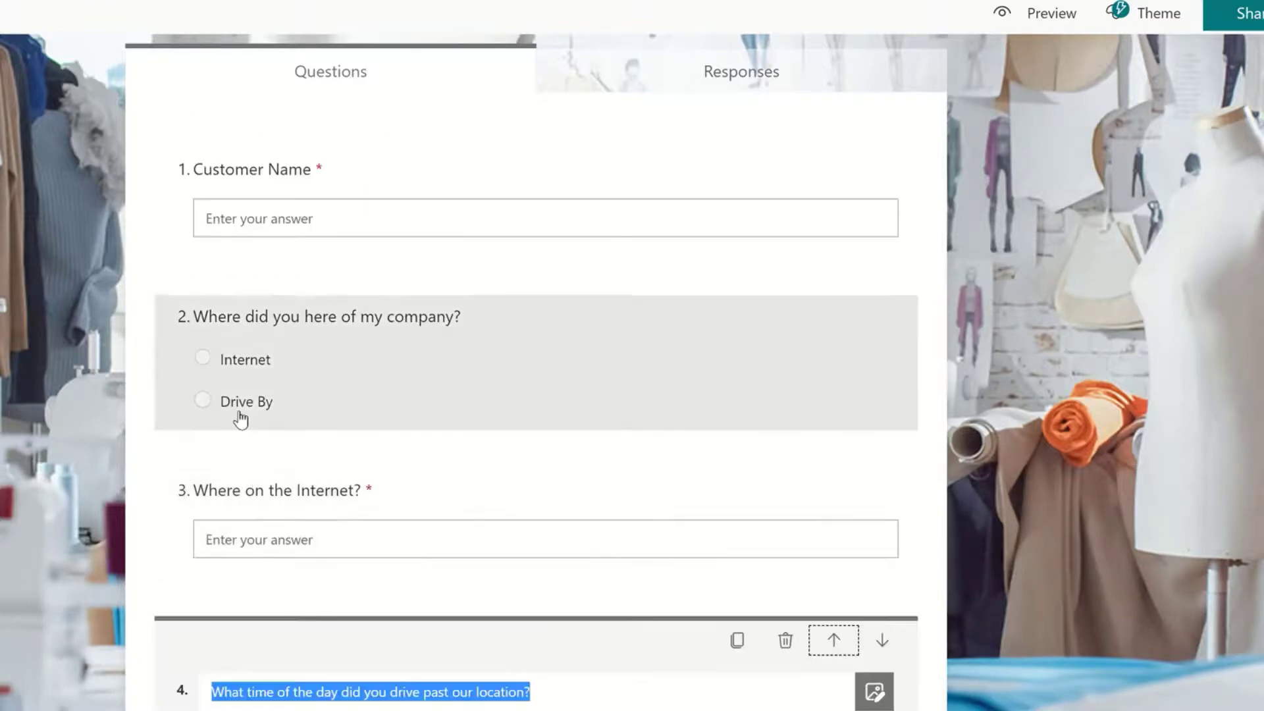
scroll(238, 416, down, 3)
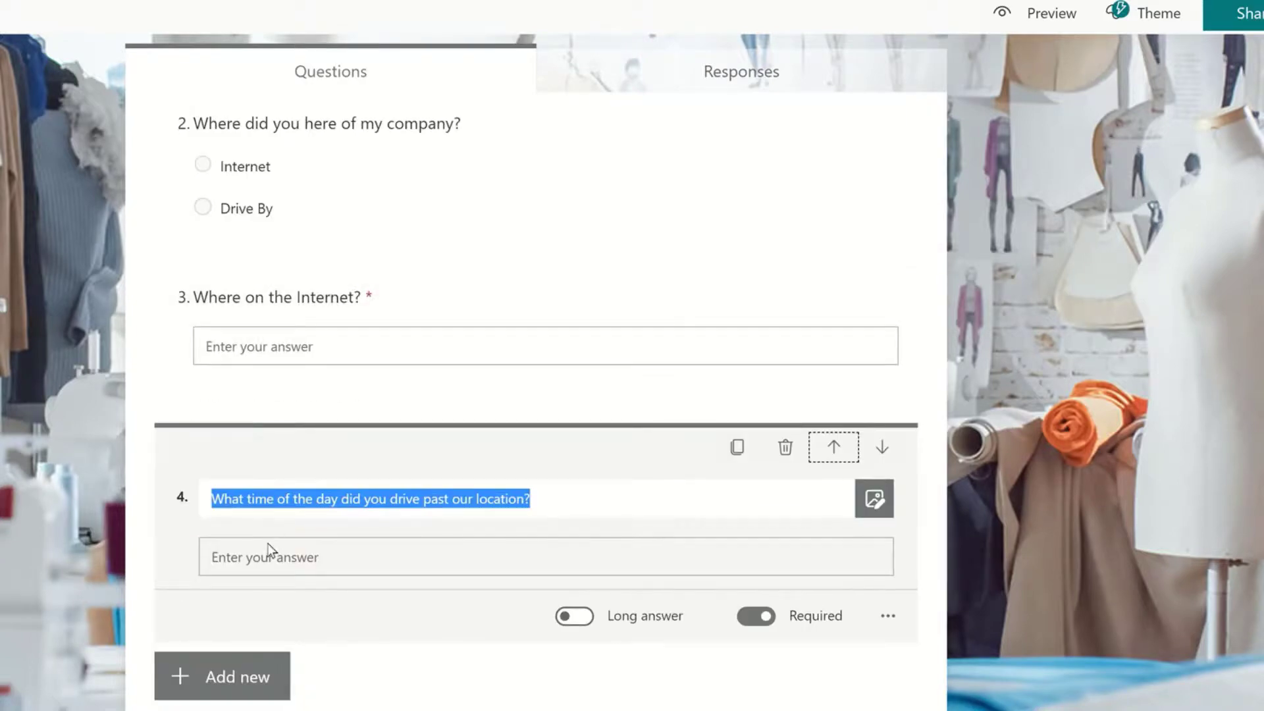
scroll(266, 543, down, 2)
scroll(310, 658, down, 3)
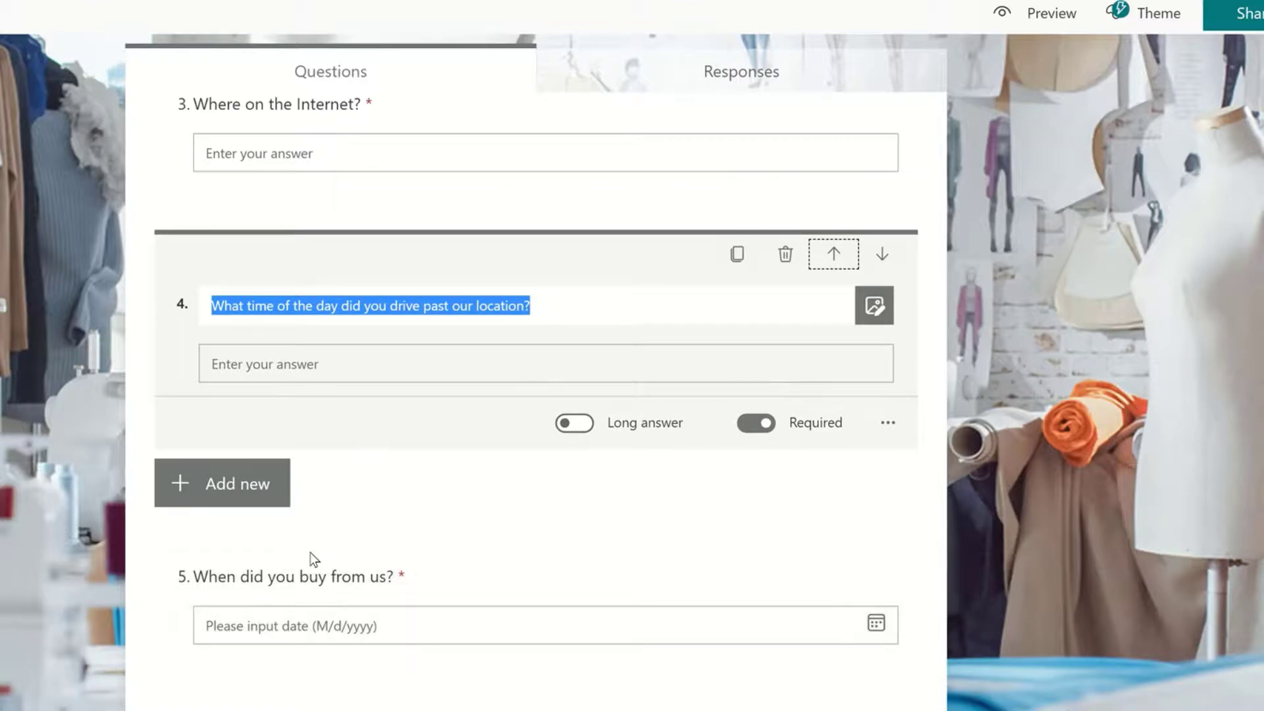
Add branching to question 2 so that "Internet" goes to "3. Where on the Internet?"
scroll(311, 556, up, 4)
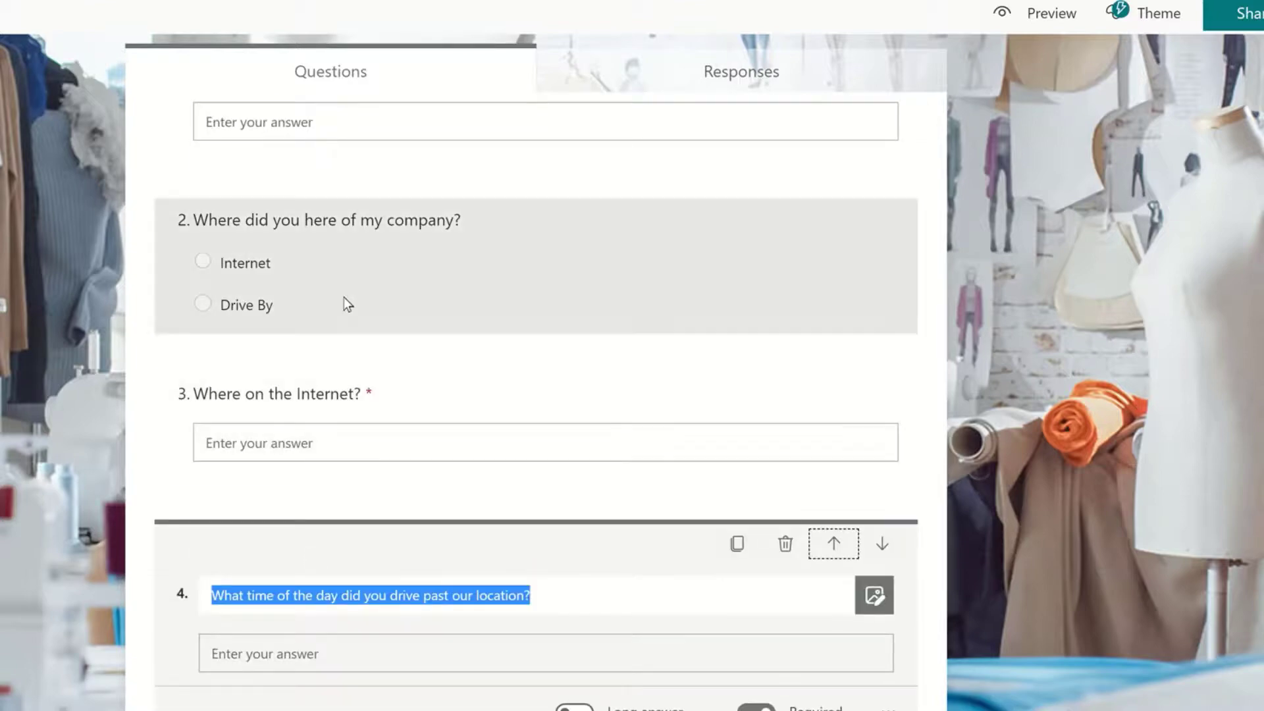
click(403, 281)
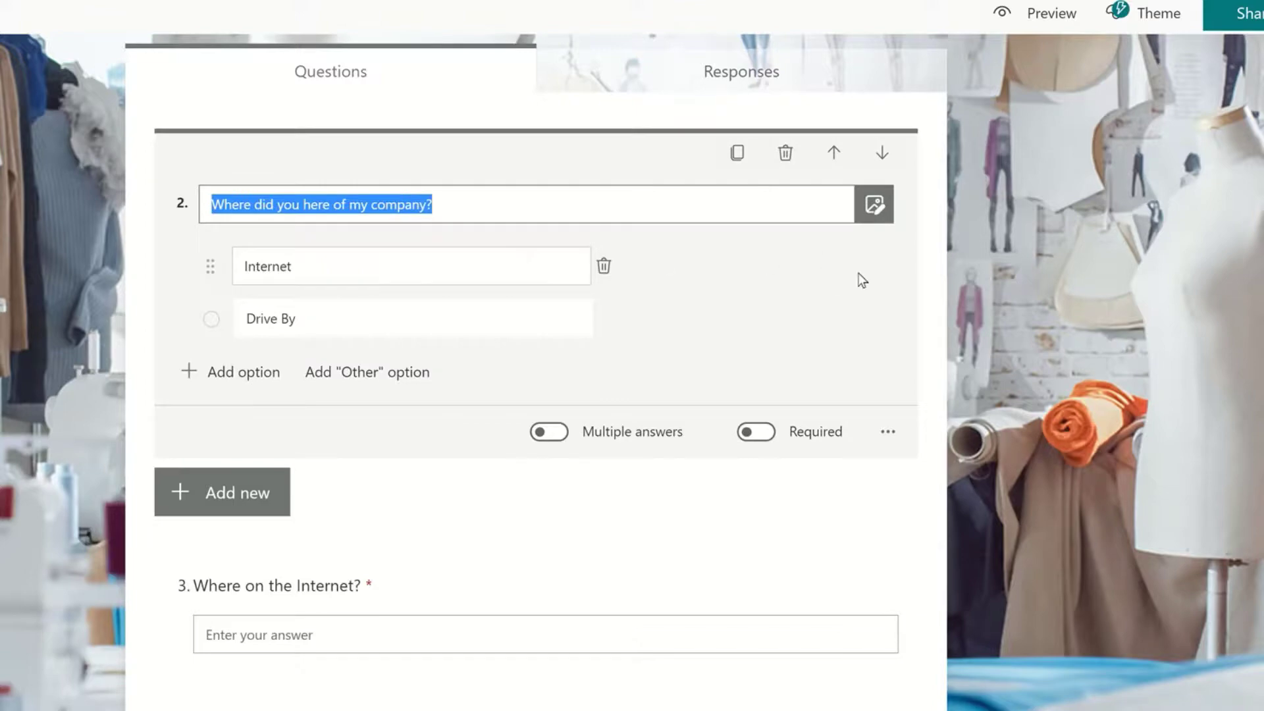
click(895, 438)
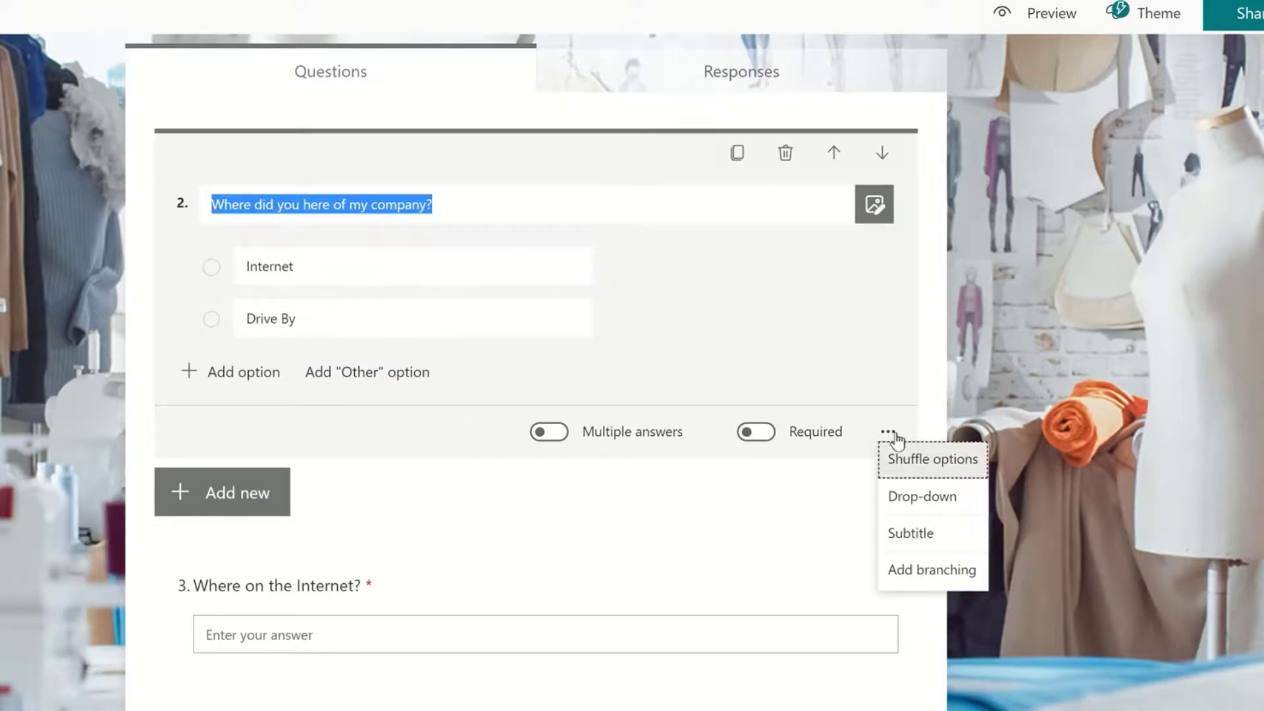
click(918, 570)
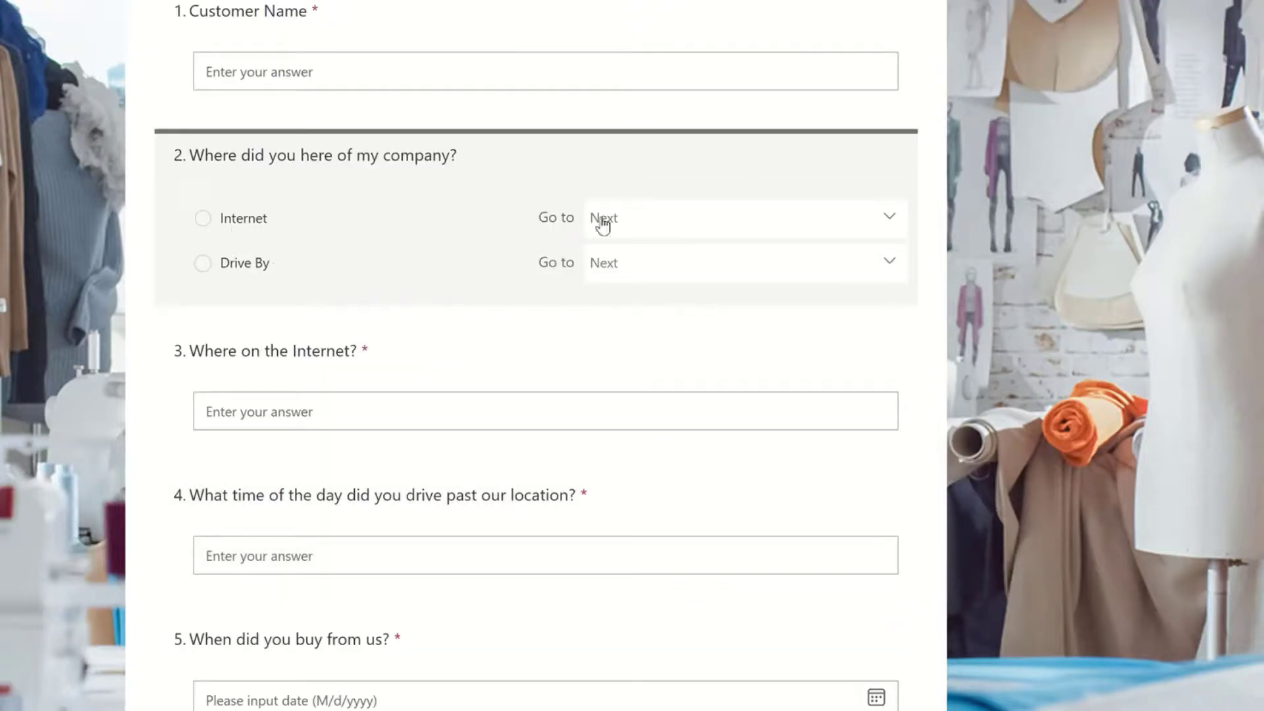
click(897, 225)
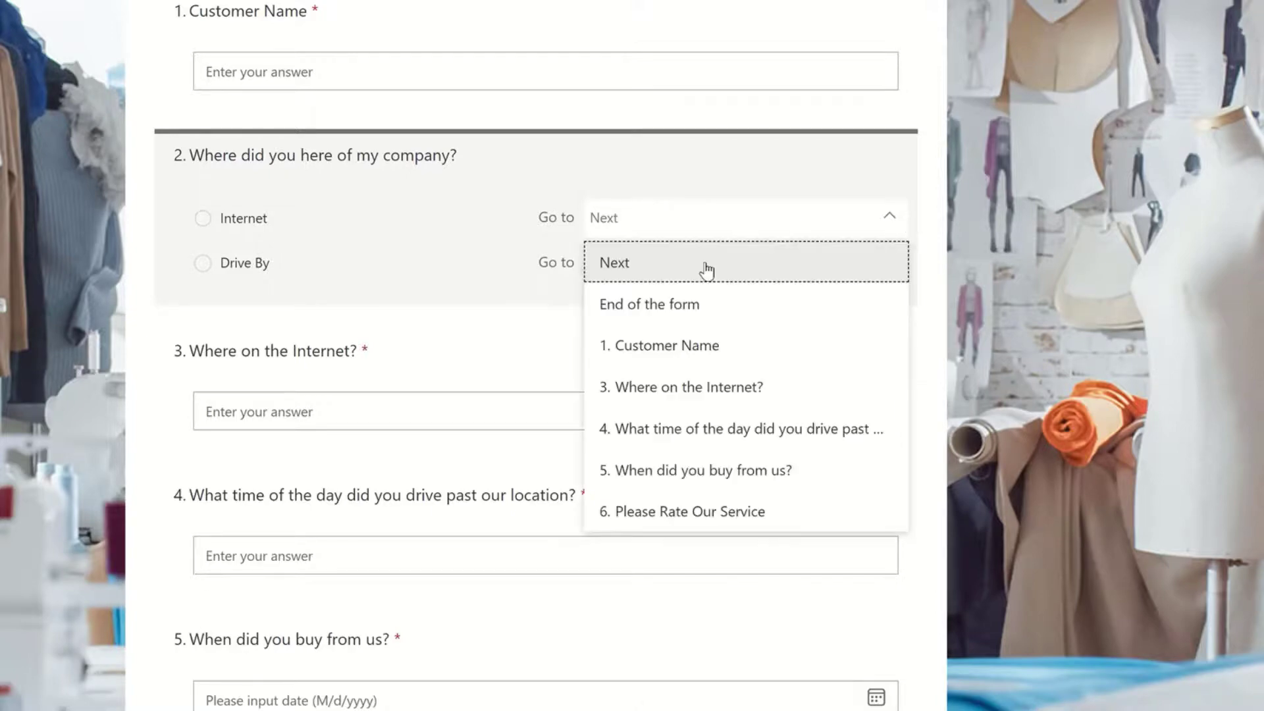
click(669, 394)
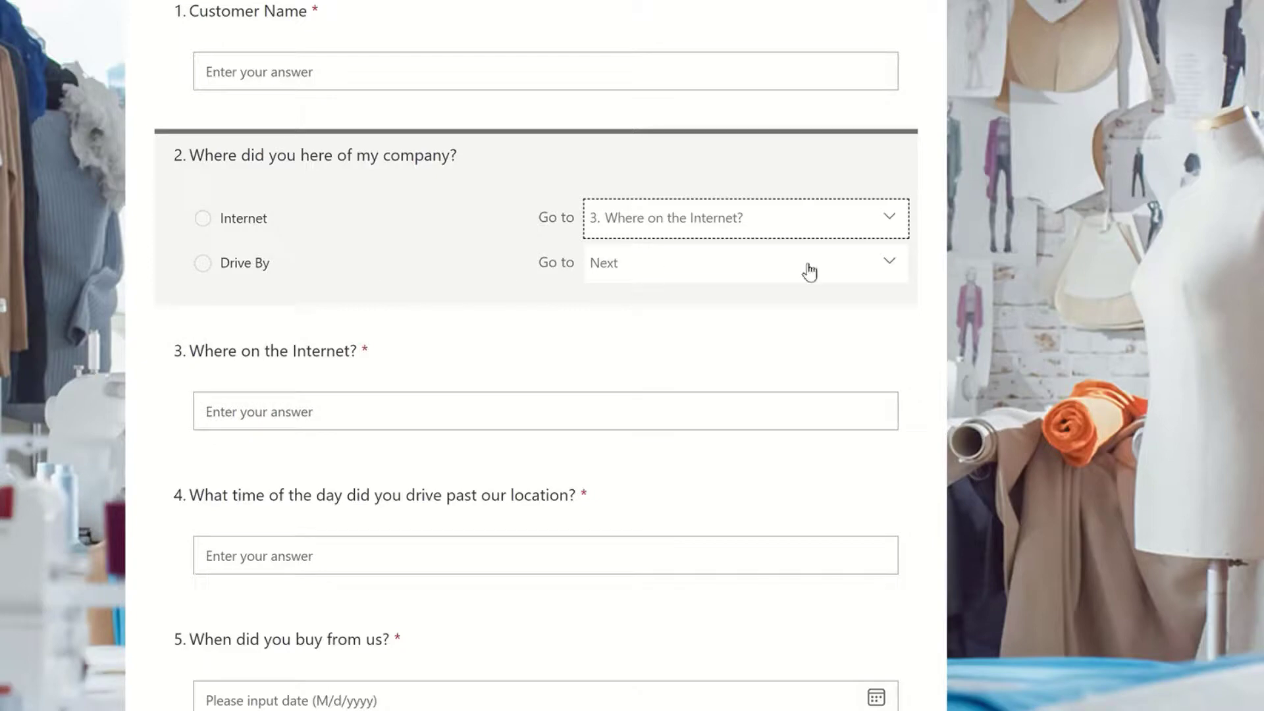
Set the "Drive By" branch of question 2 to go to question 4, about the time of day of driving past
click(886, 270)
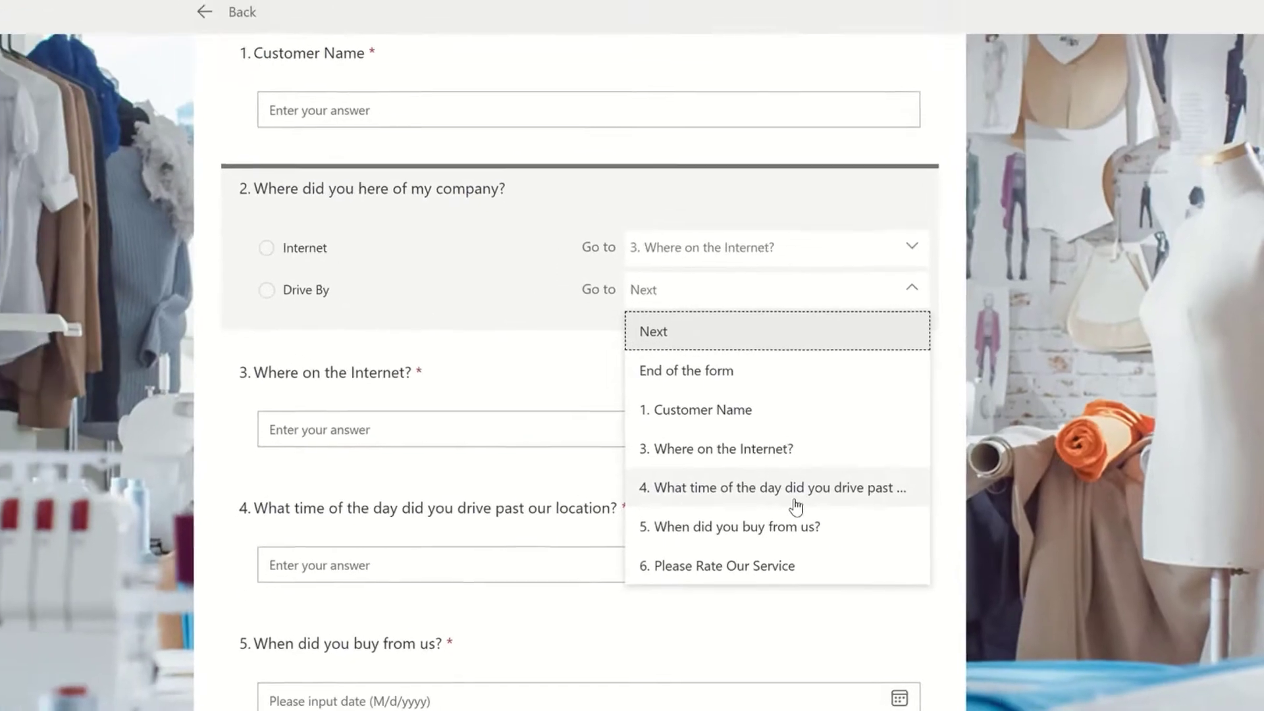
click(801, 506)
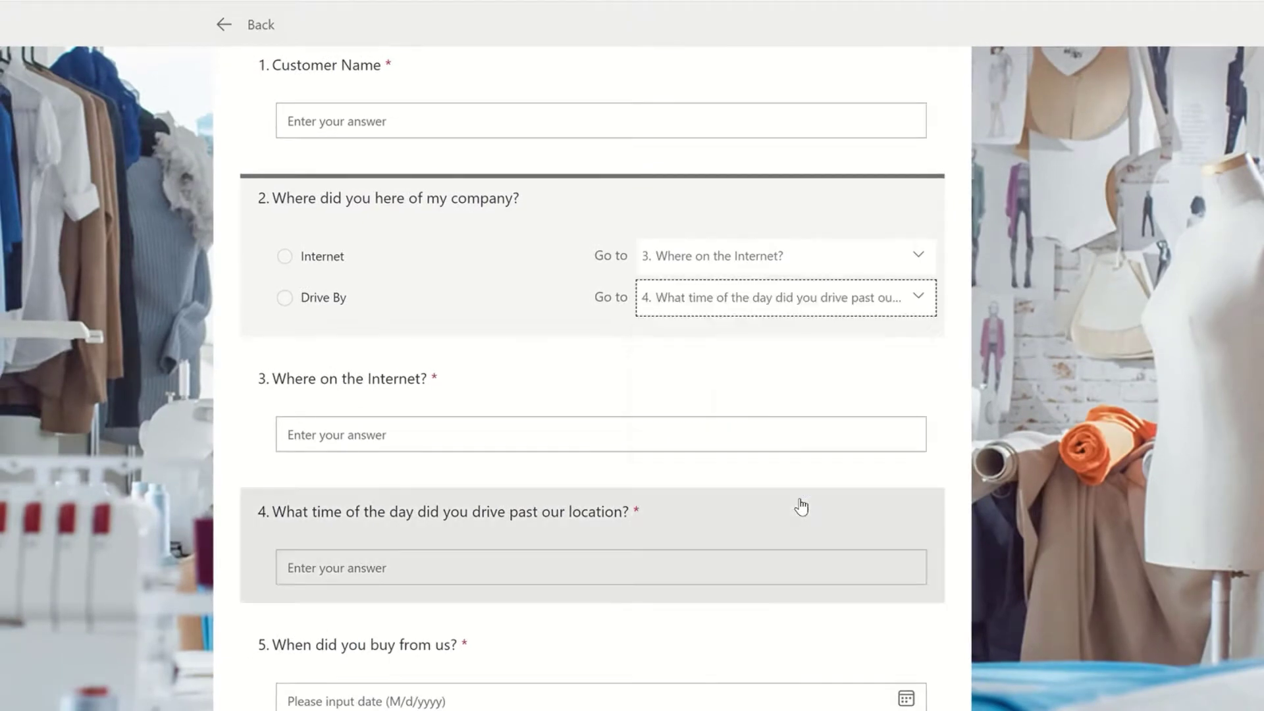
scroll(574, 407, up, 2)
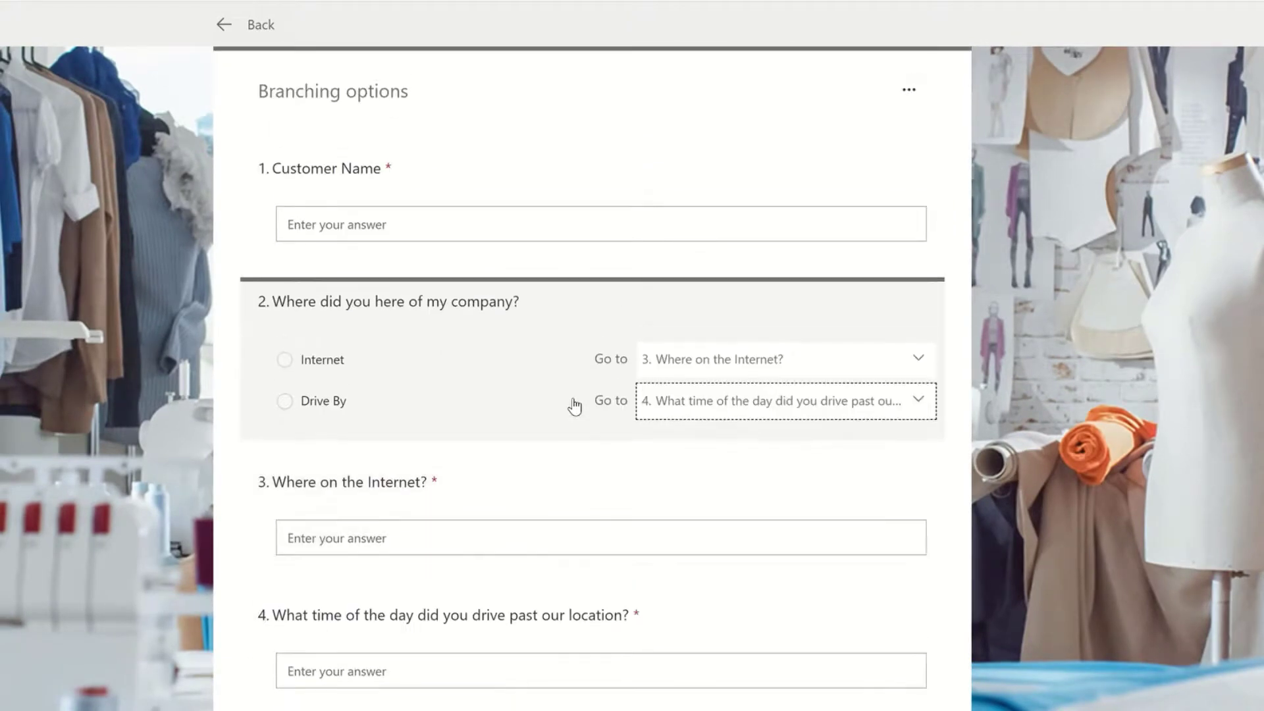
Leave the branching options and open a preview of the Customer Survey form
scroll(574, 407, down, 4)
scroll(574, 407, up, 4)
click(243, 24)
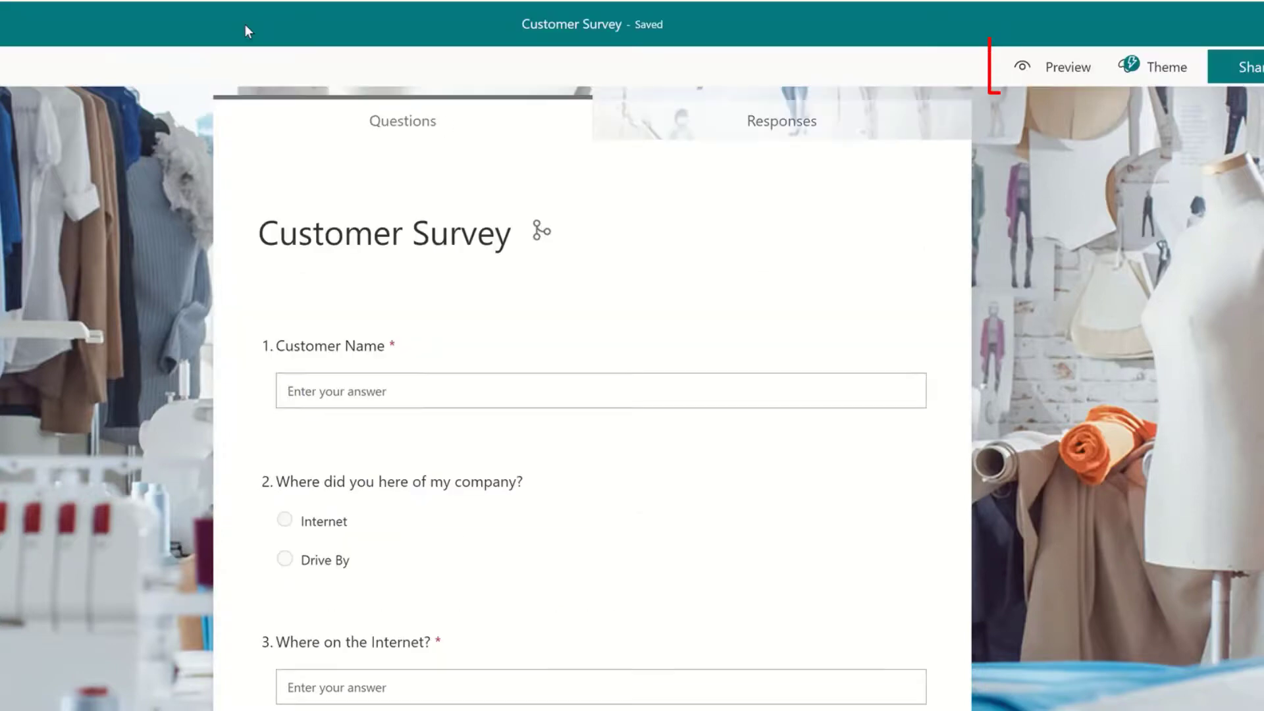
click(1063, 69)
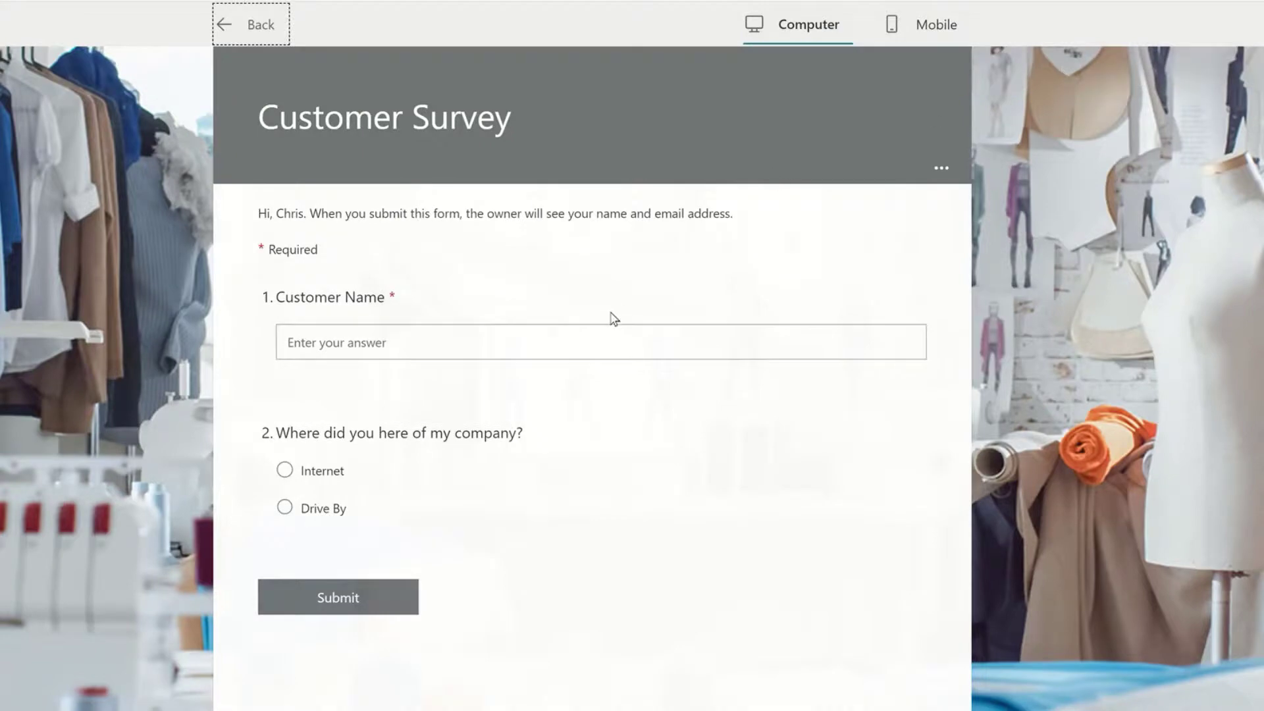
scroll(612, 316, down, 1)
scroll(612, 316, up, 1)
Enter the customer's first name as the answer to question 1 in the preview
click(507, 342)
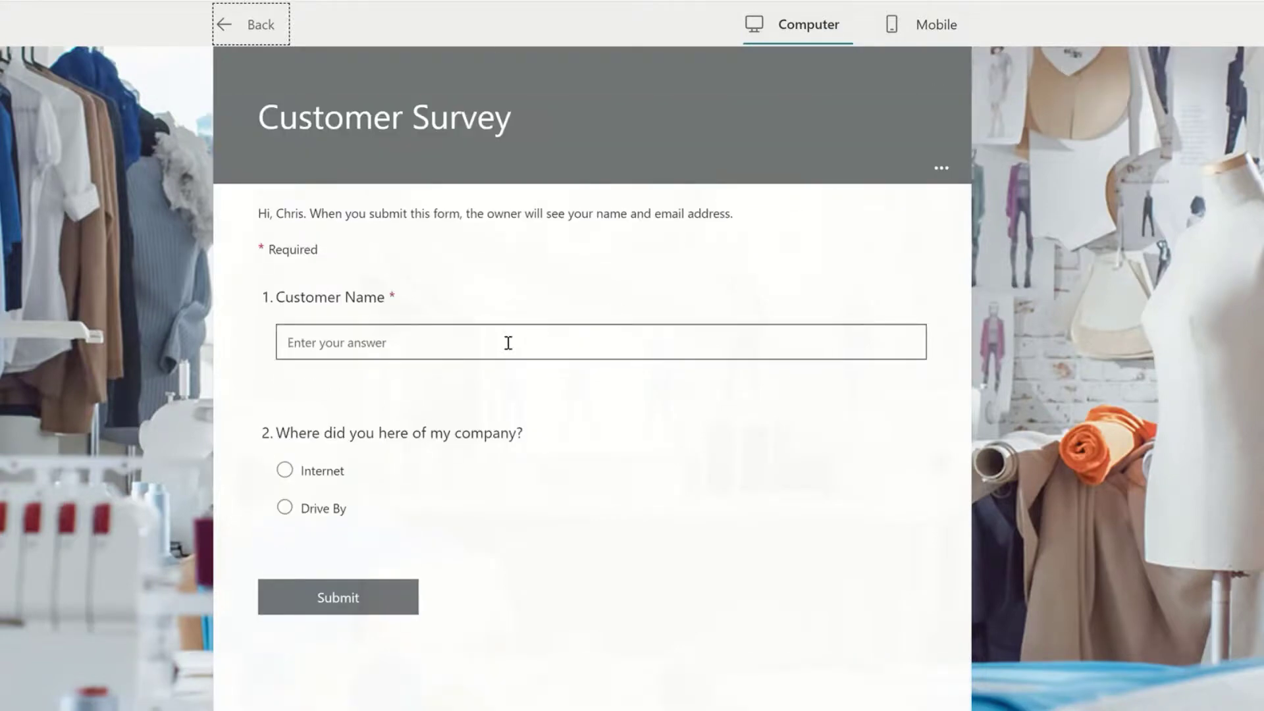
click(508, 343)
text(Chr)
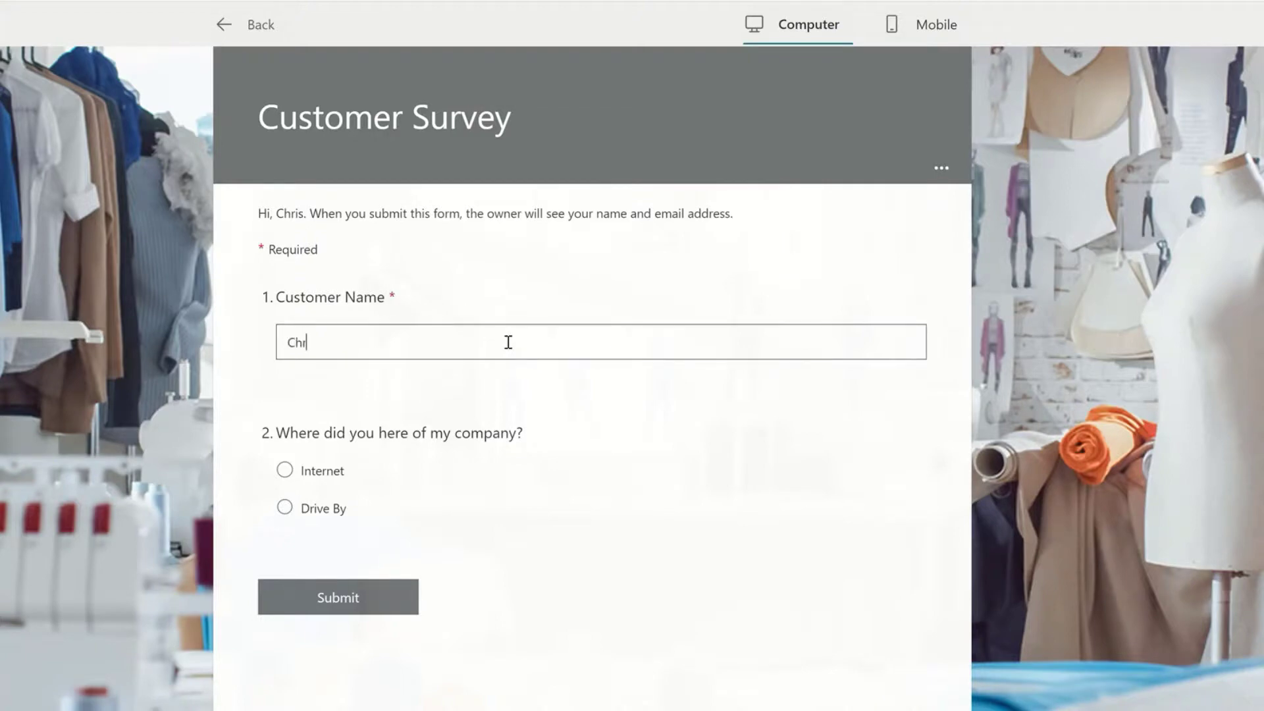
text(is)
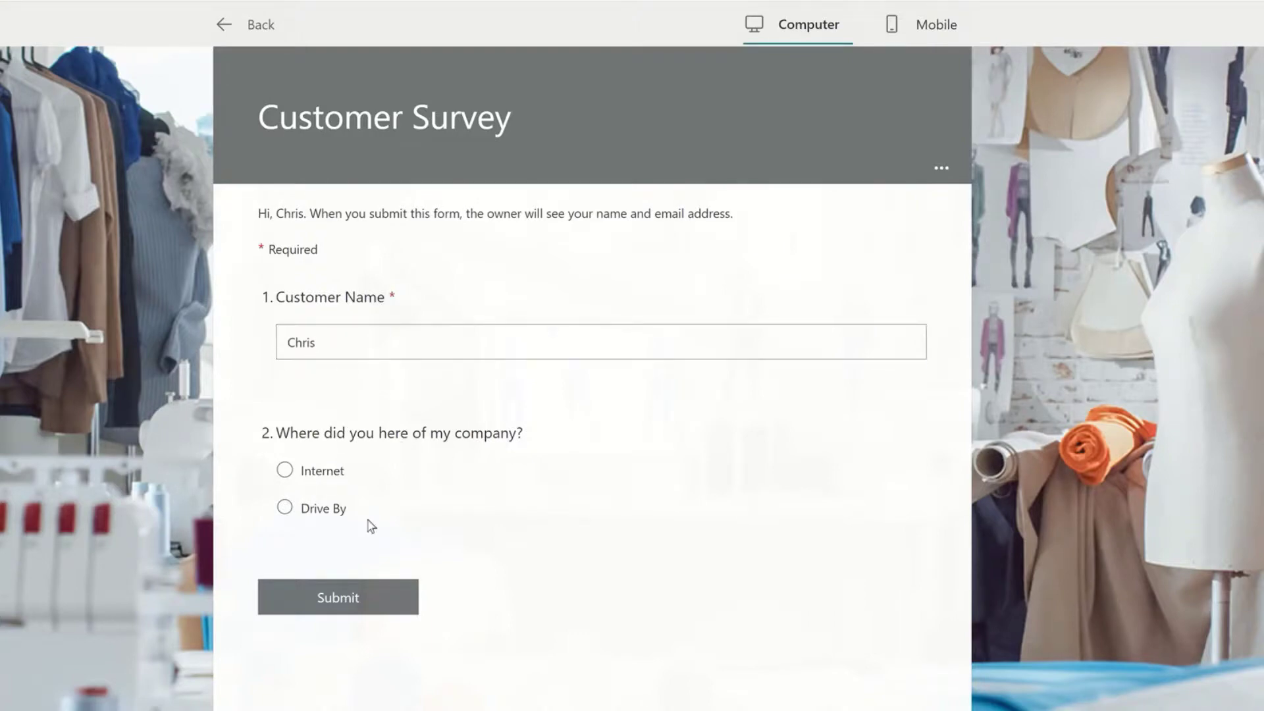
Answer question 2 with "Drive By" and enter "Late afternoon." as the time of day of driving past
click(285, 508)
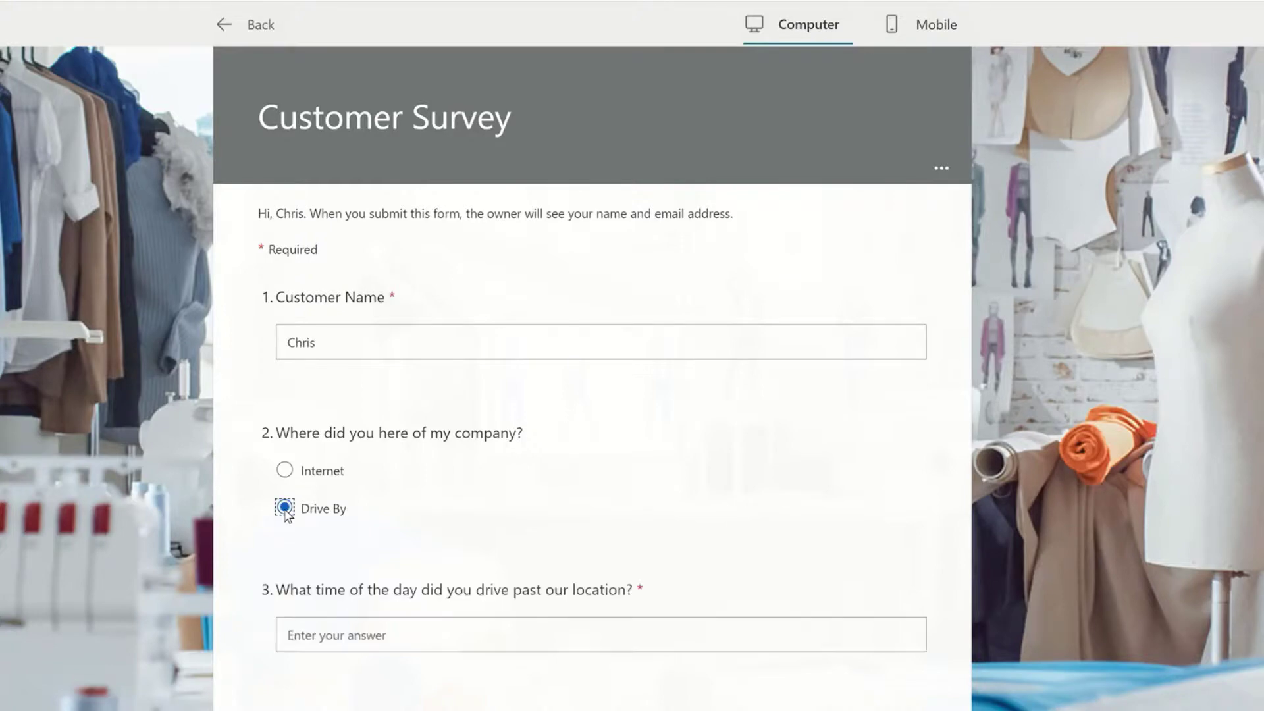
click(417, 640)
text(La)
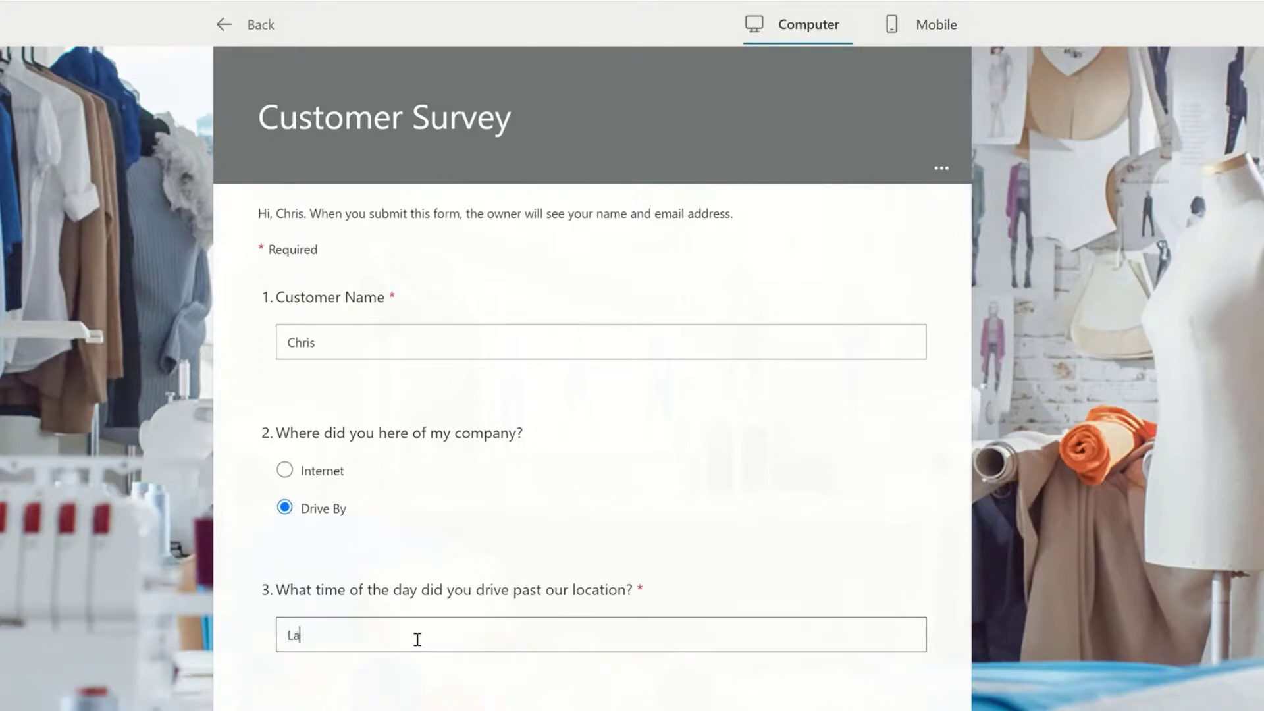
text(te afternoon.)
Rate the service four stars, set the purchase date to 3/2/2022 and submit the response
scroll(406, 634, down, 4)
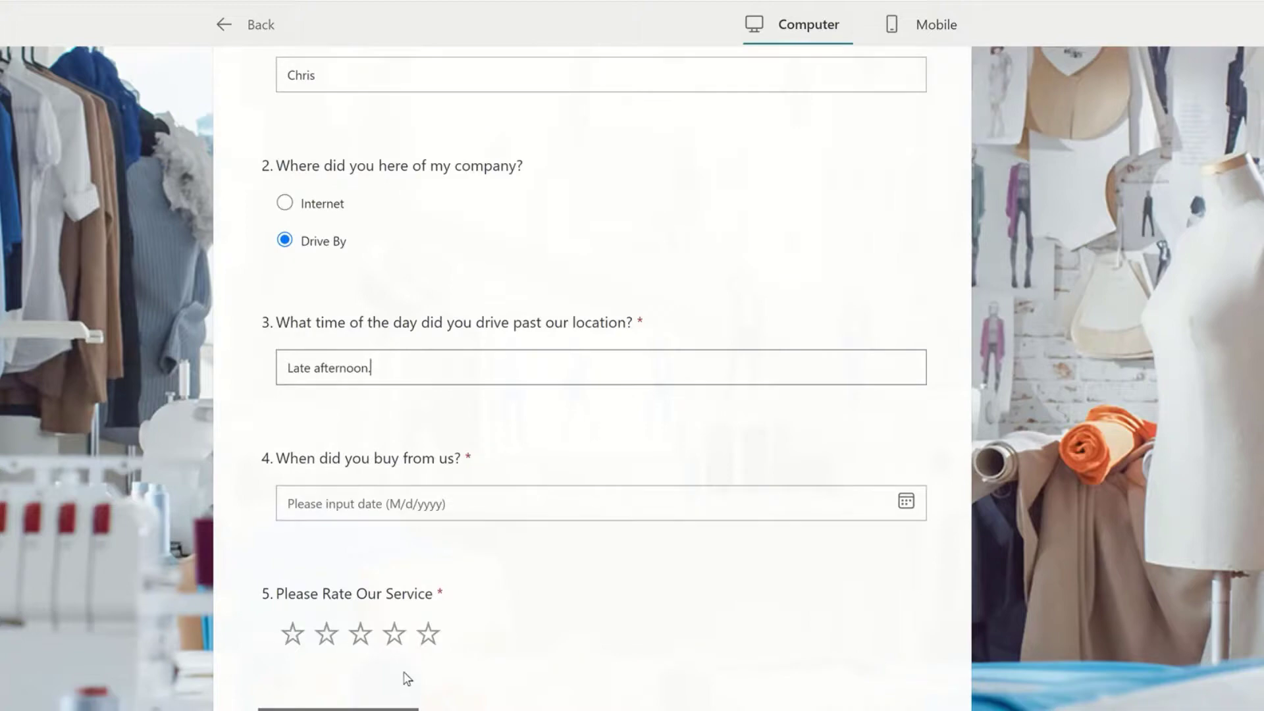
click(395, 635)
click(428, 503)
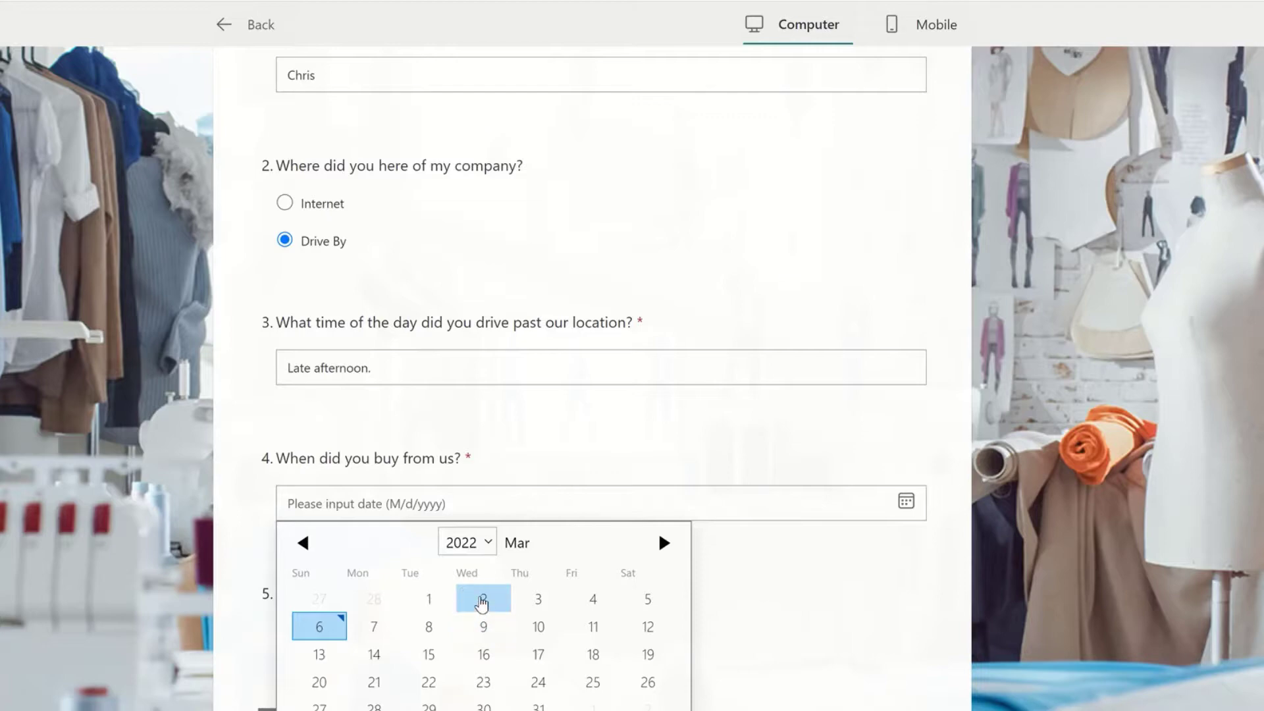
click(482, 600)
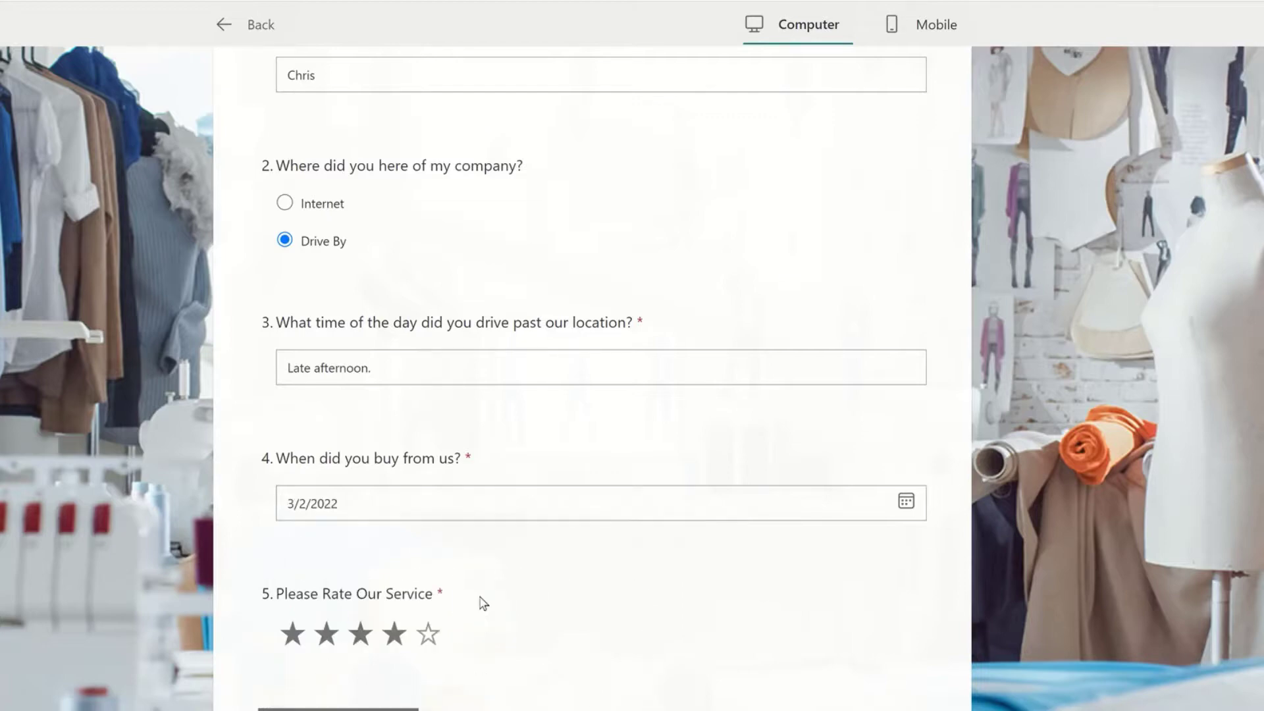
click(339, 709)
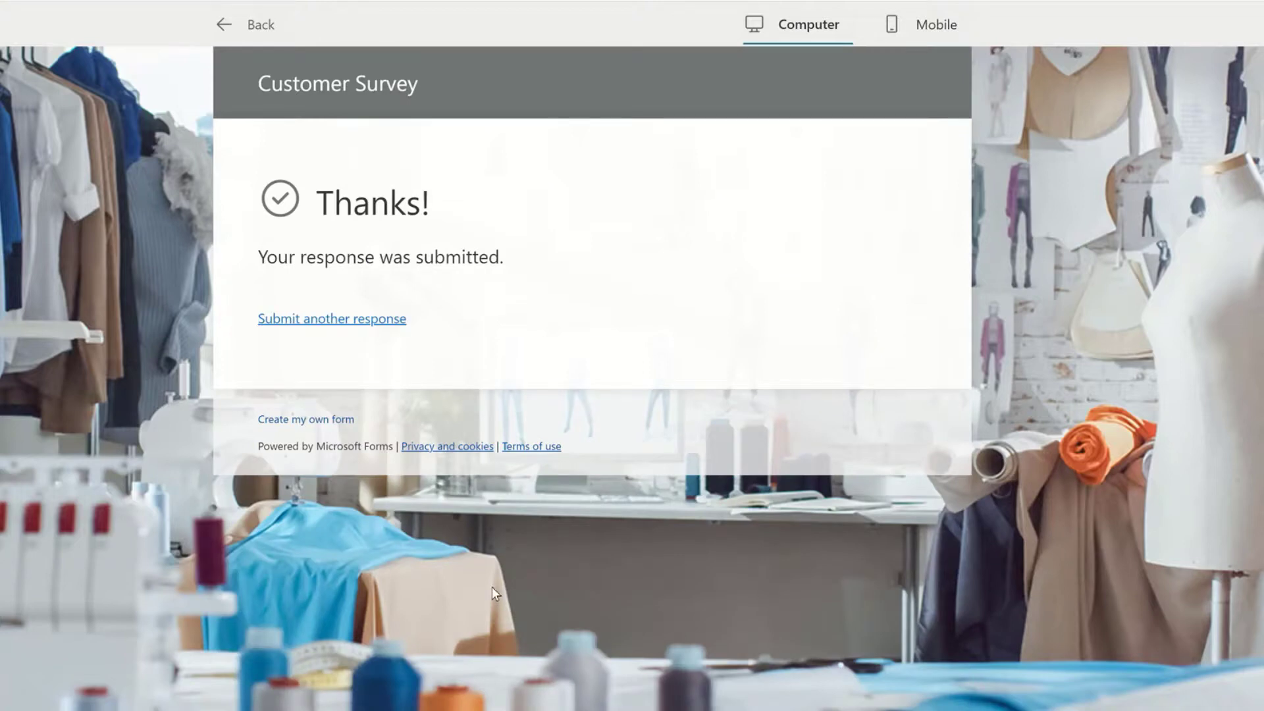
Return to the form editor and review the collected responses for all survey questions
click(261, 27)
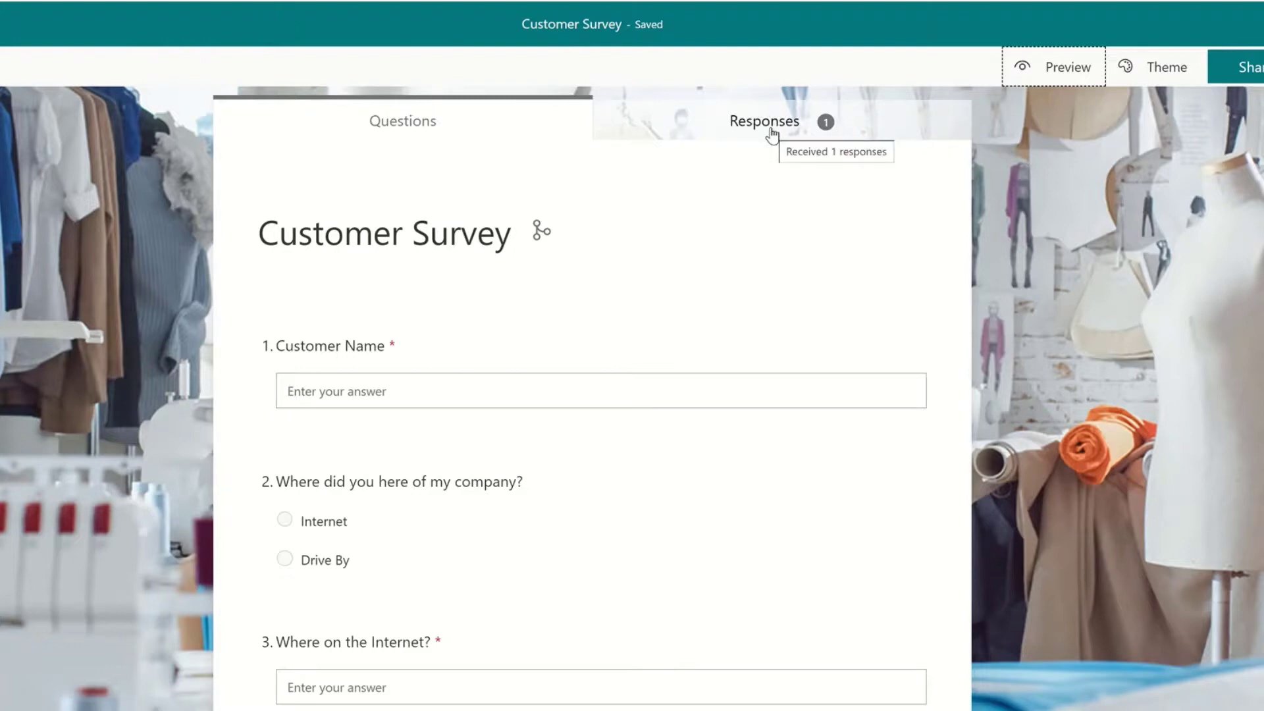
click(768, 126)
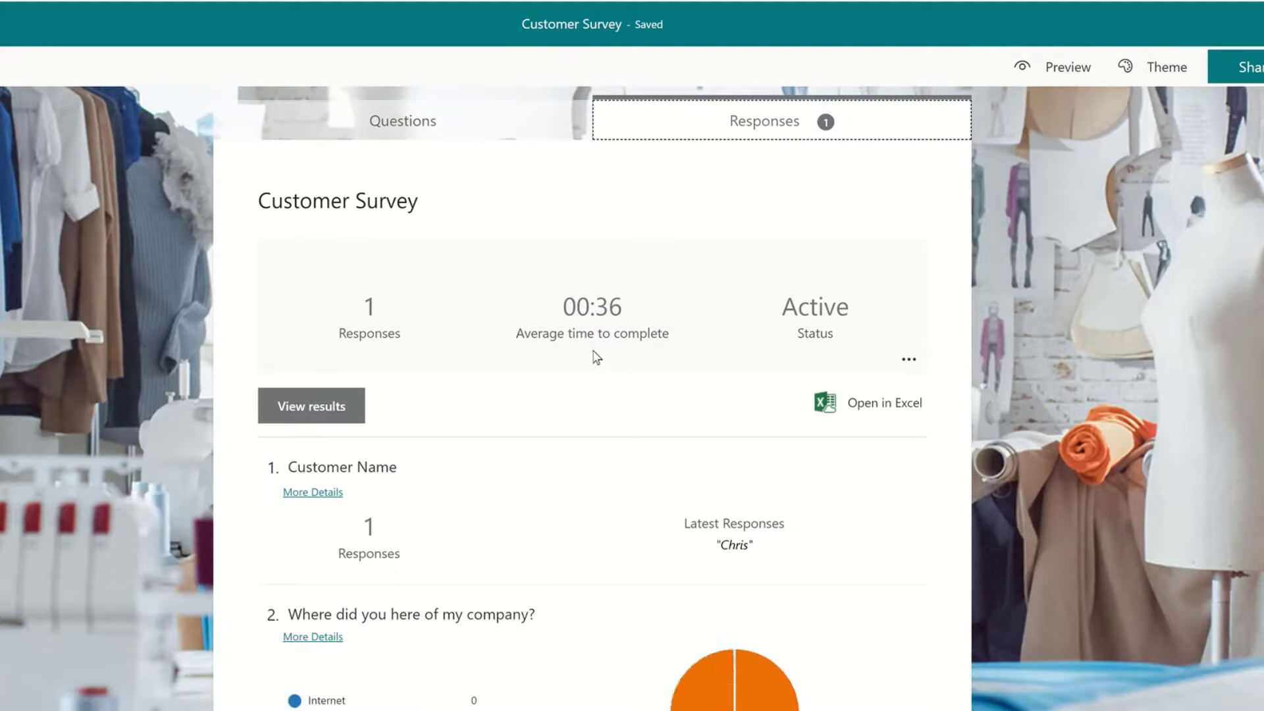
scroll(594, 356, down, 10)
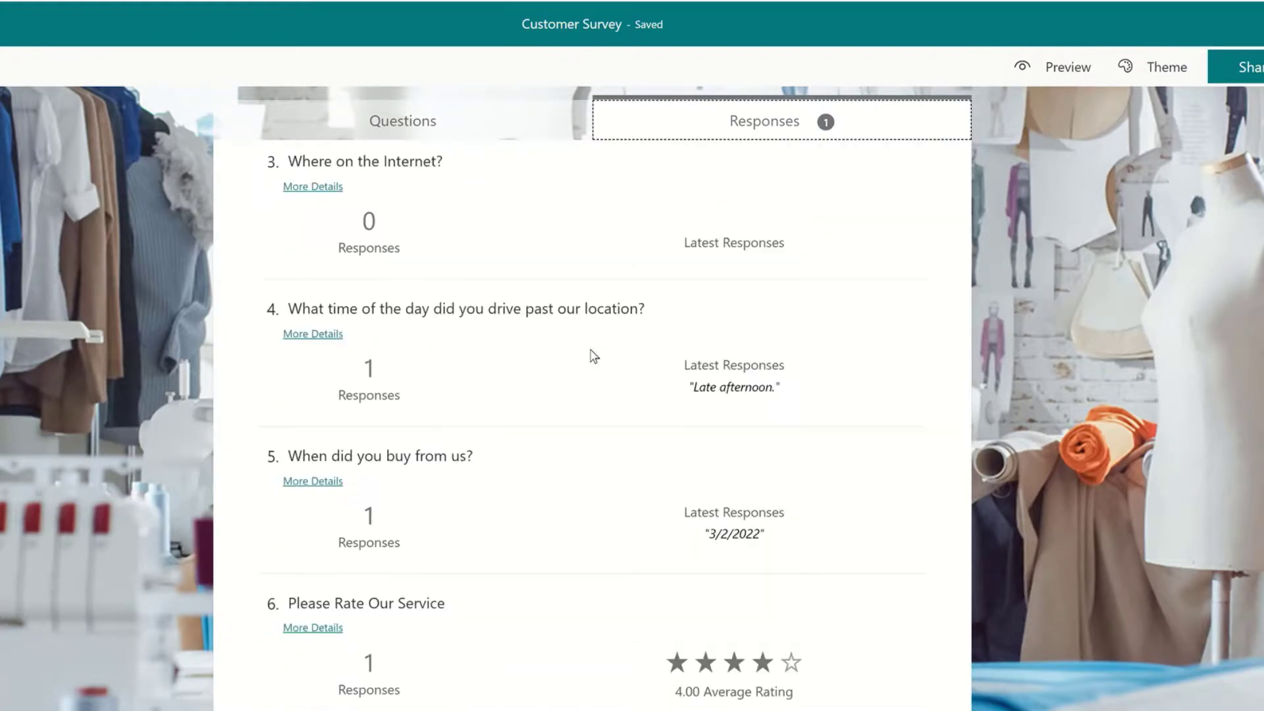
scroll(594, 356, up, 10)
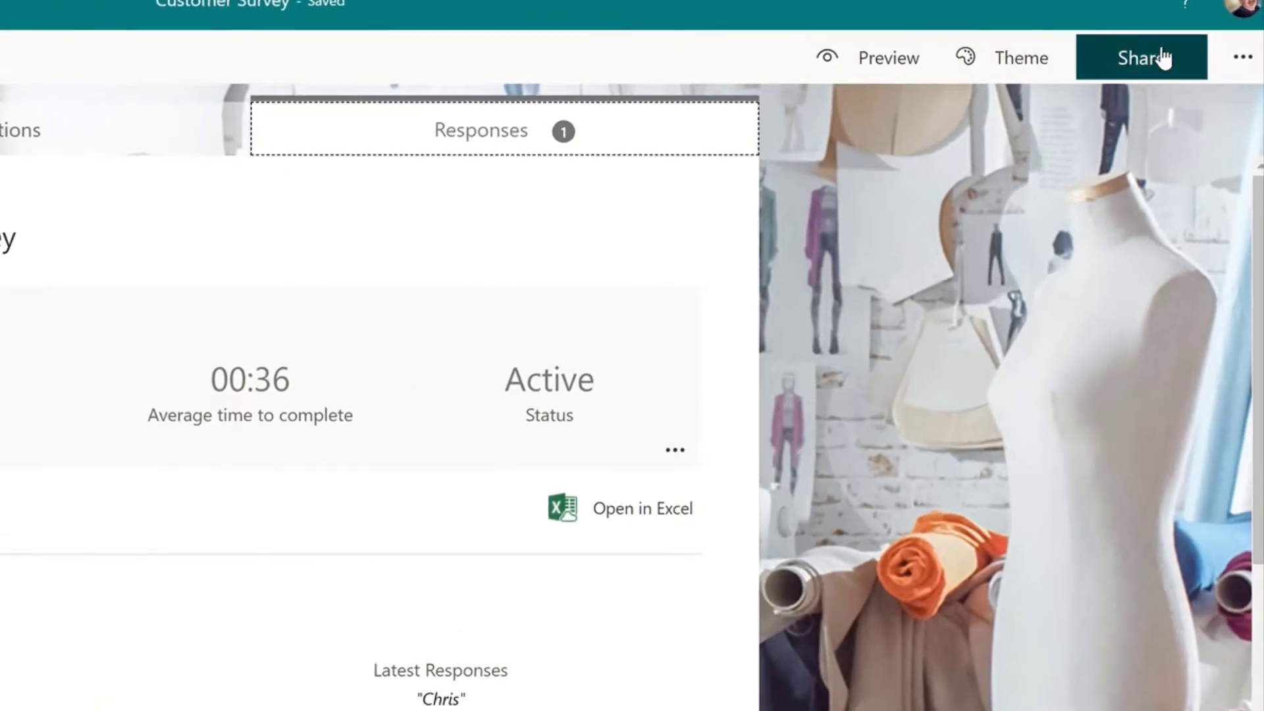
Look at the form's sharing options, and change its settings so that anyone can respond
click(1142, 62)
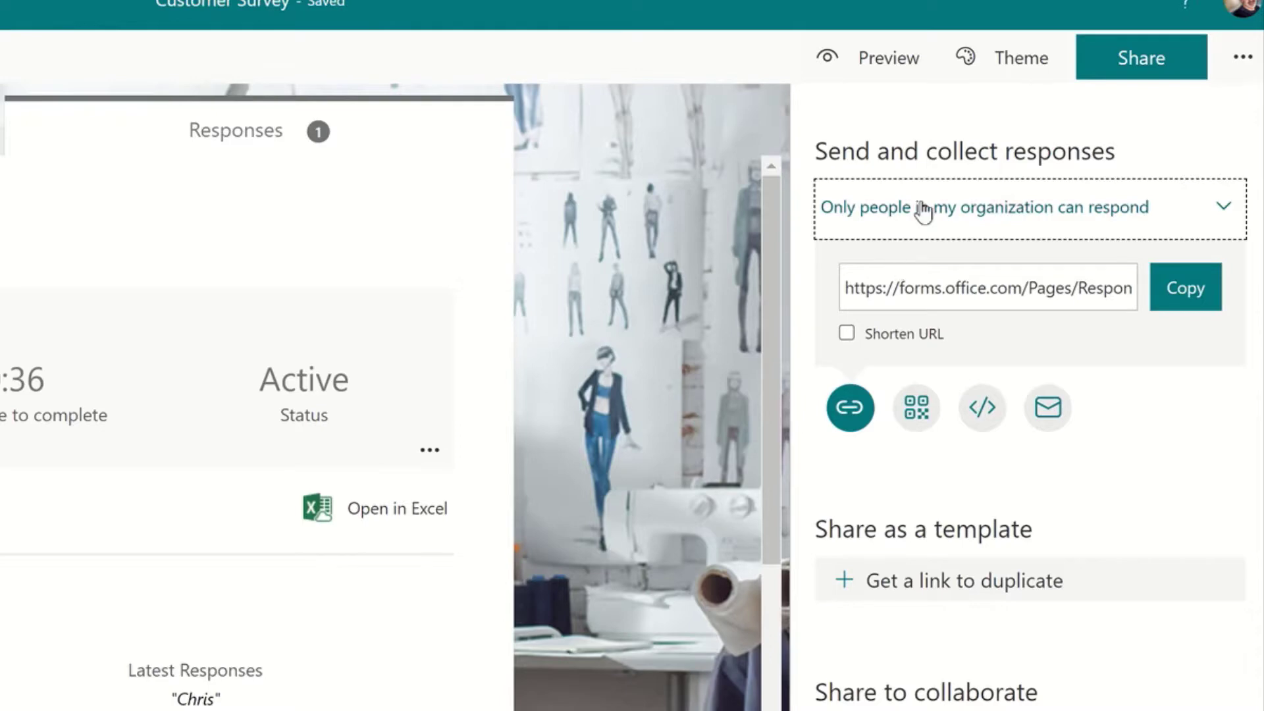
click(1242, 64)
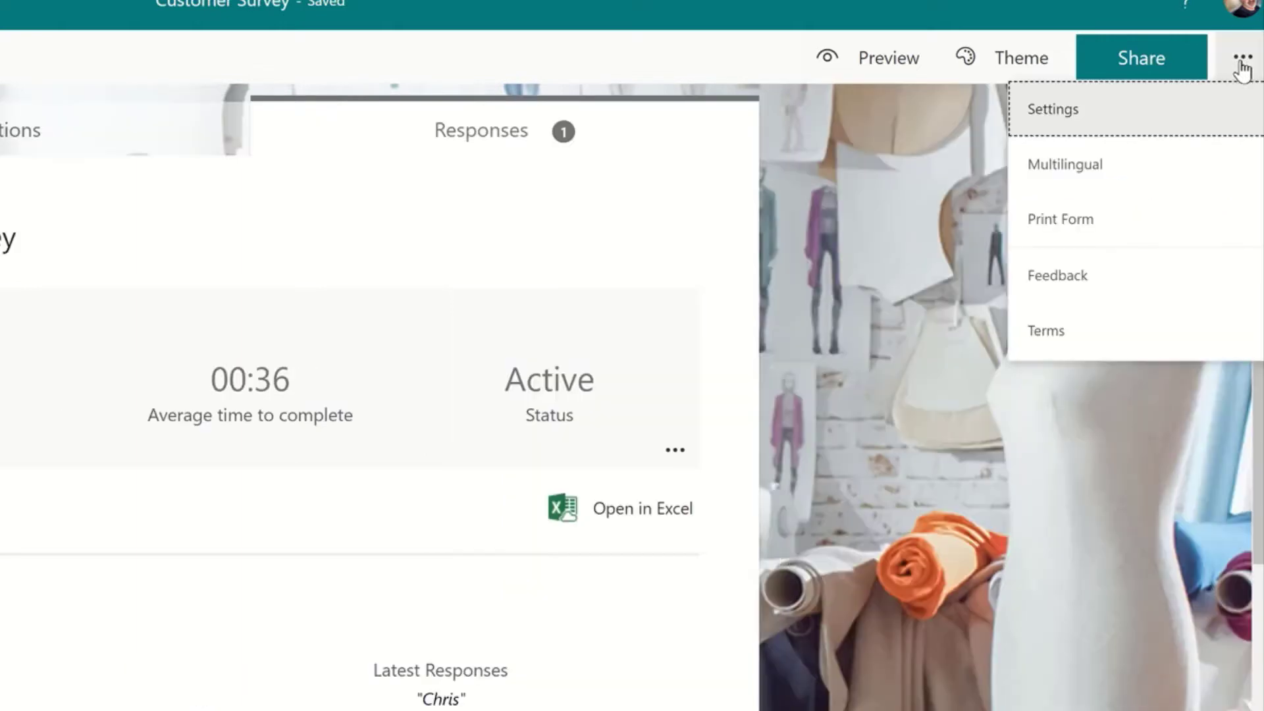
click(1061, 112)
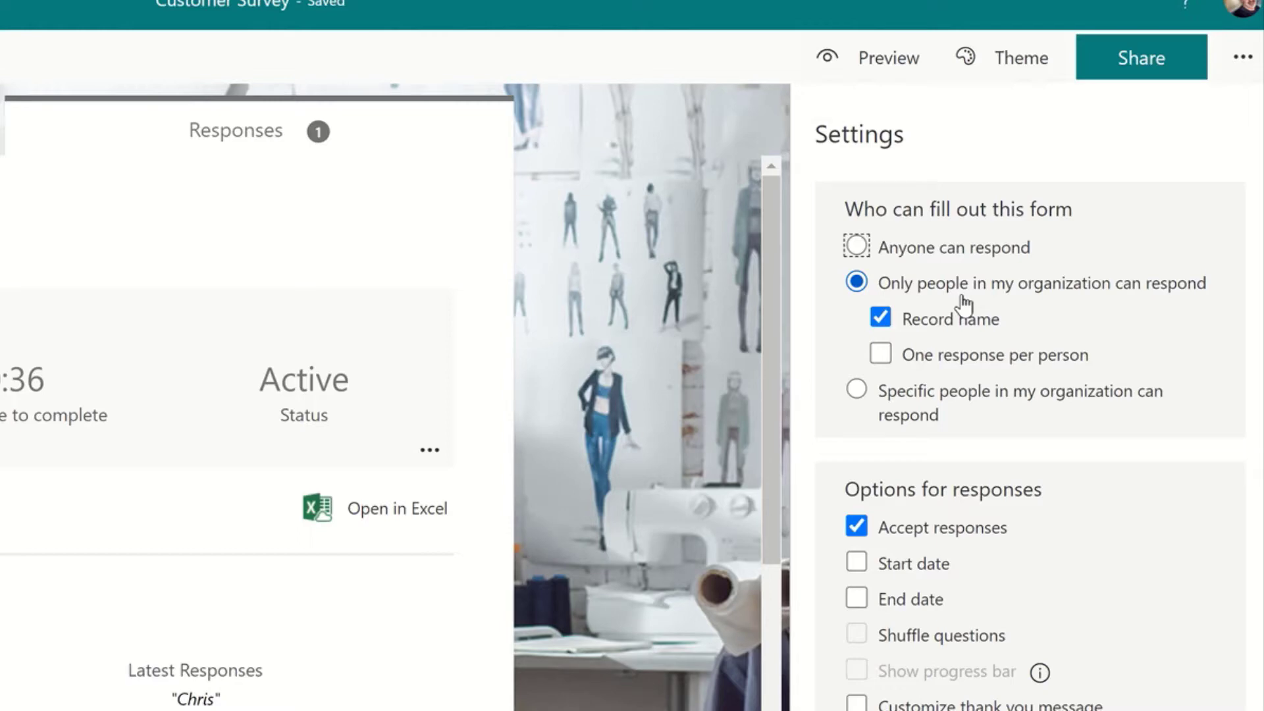
click(856, 246)
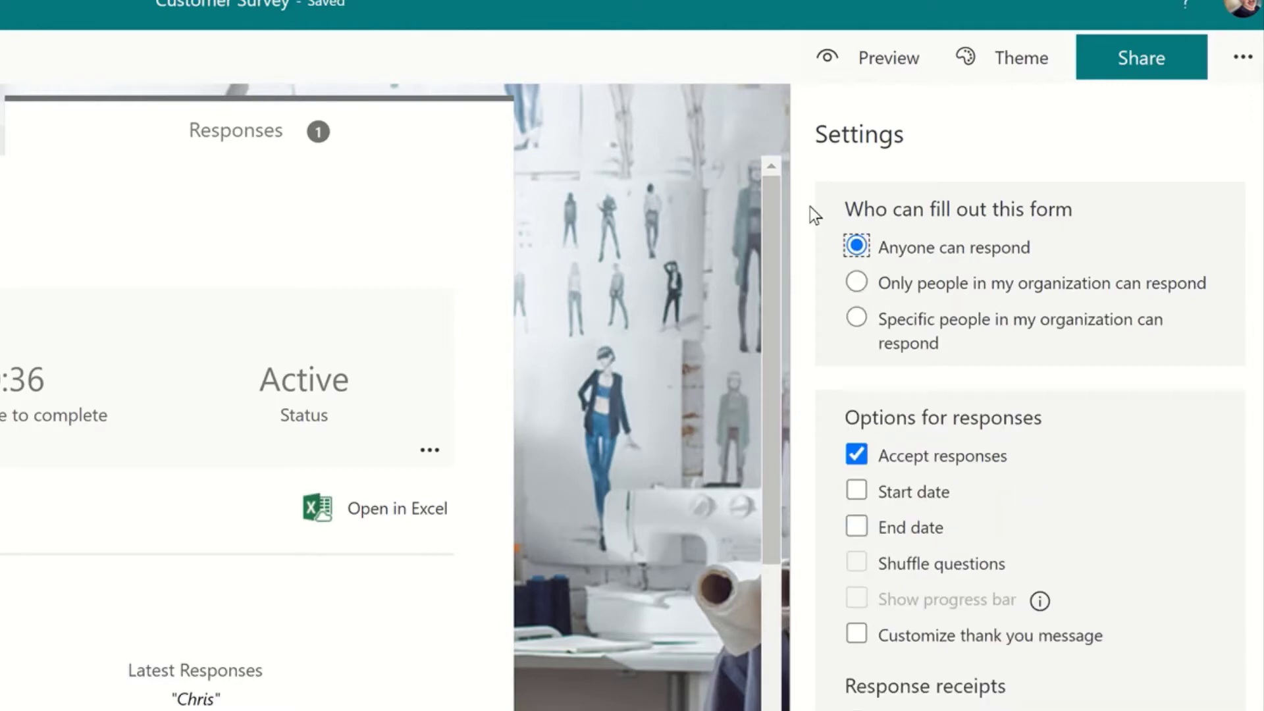
Preview the form as it appears to any respondent and return to the responses
mouse_move(862, 253)
click(881, 66)
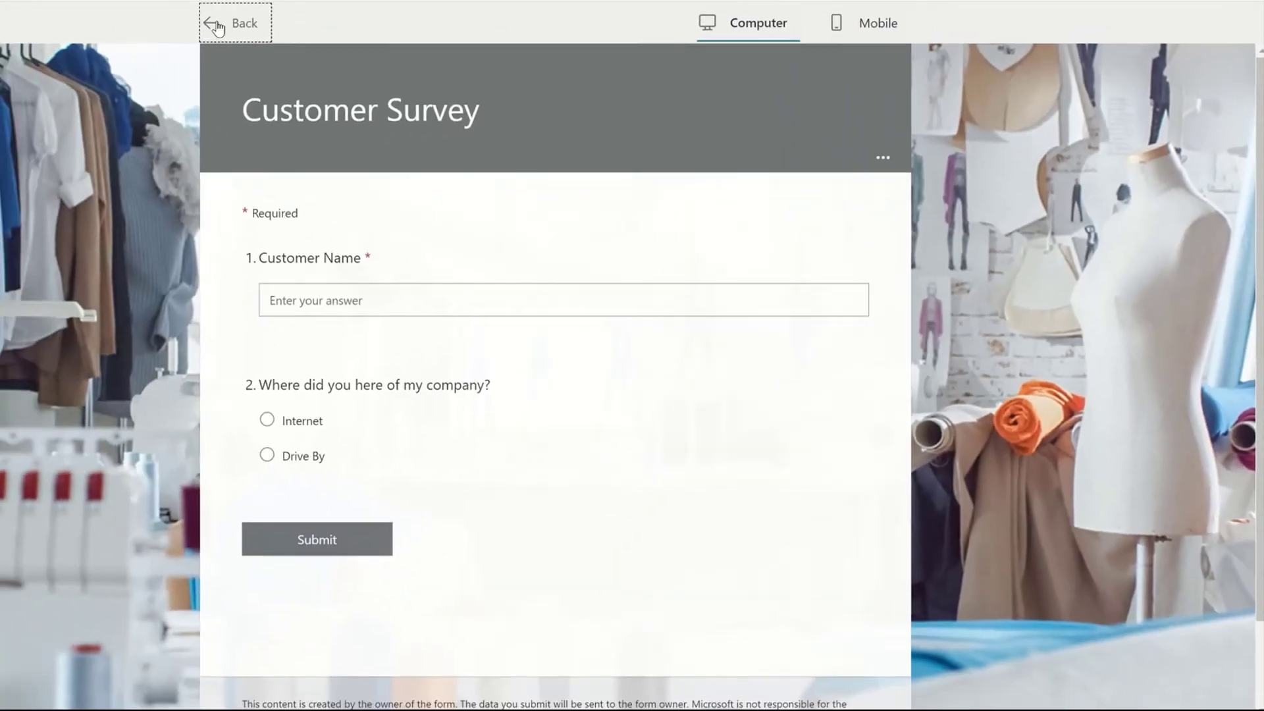
click(218, 26)
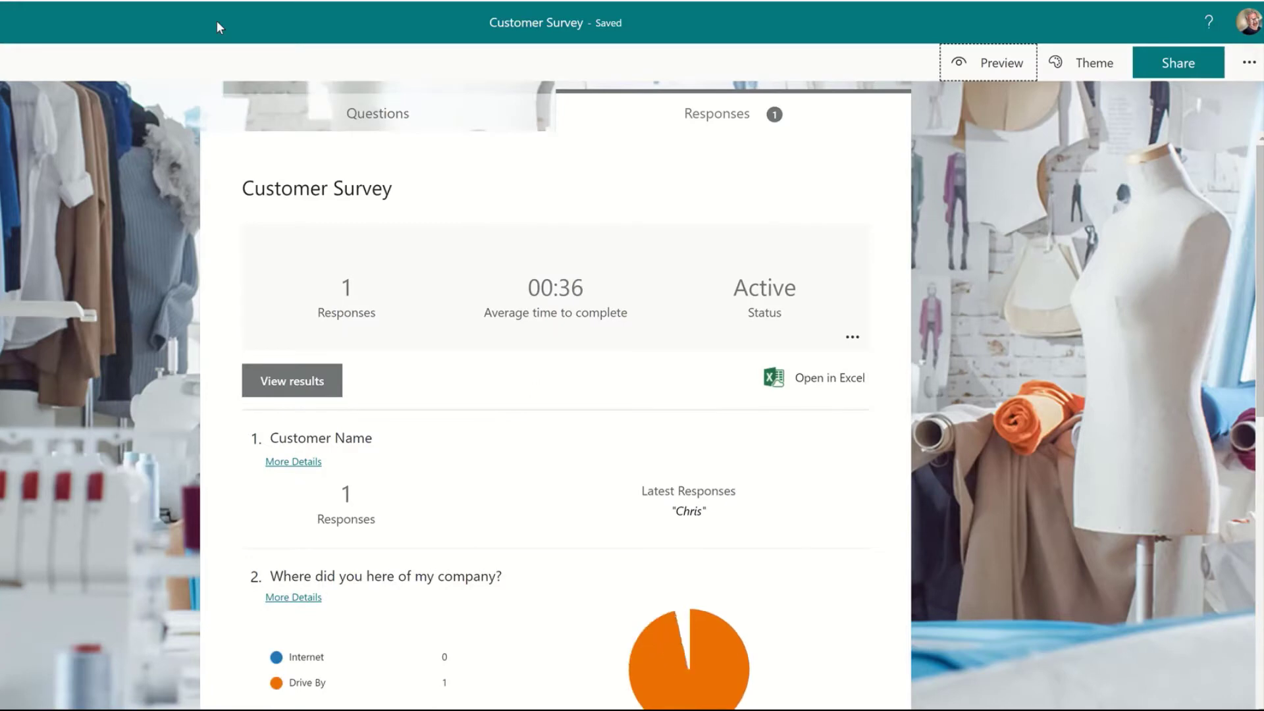